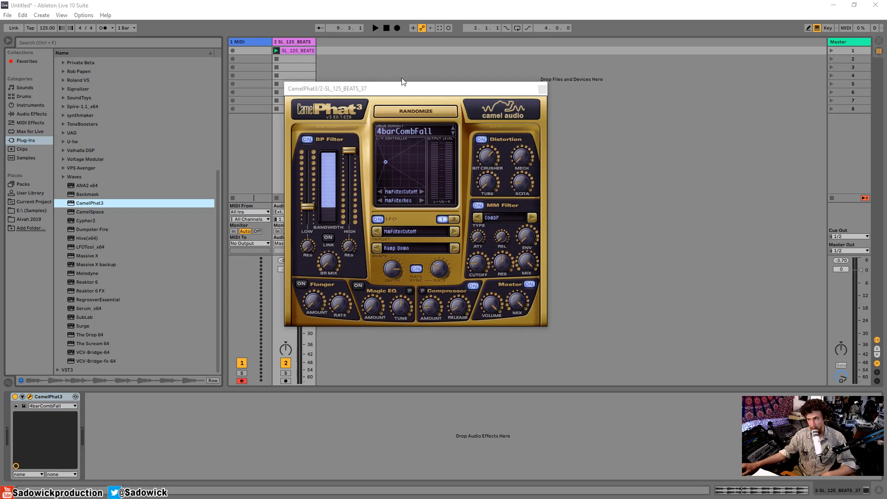
left_click_drag(406, 91, 433, 97)
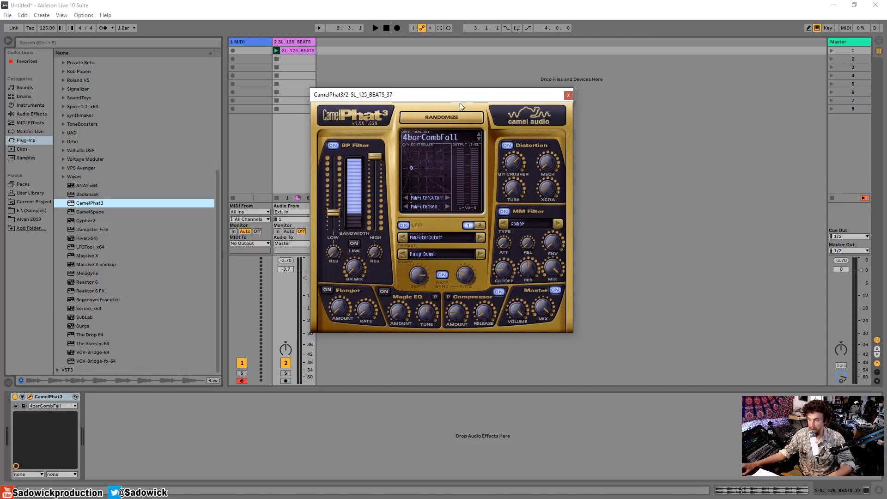
left_click_drag(467, 96, 481, 92)
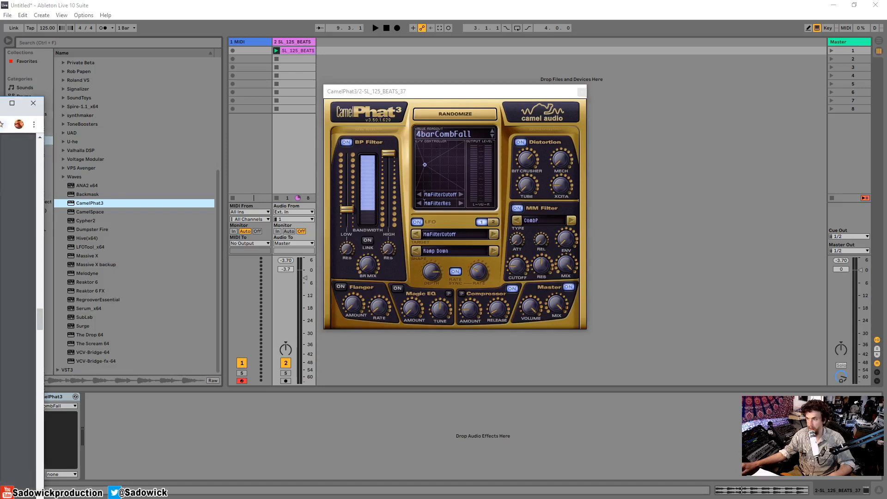
Switch to the CamelPhat manual in the browser and examine the Effect Modules signal-flow diagram from BP Filter to Compressor
left_click_drag(0, 64, 290, 27)
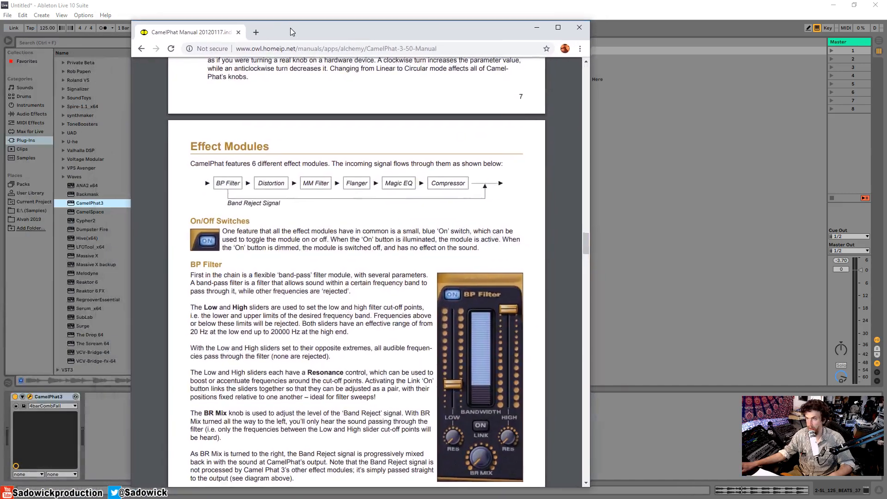
left_click(319, 16)
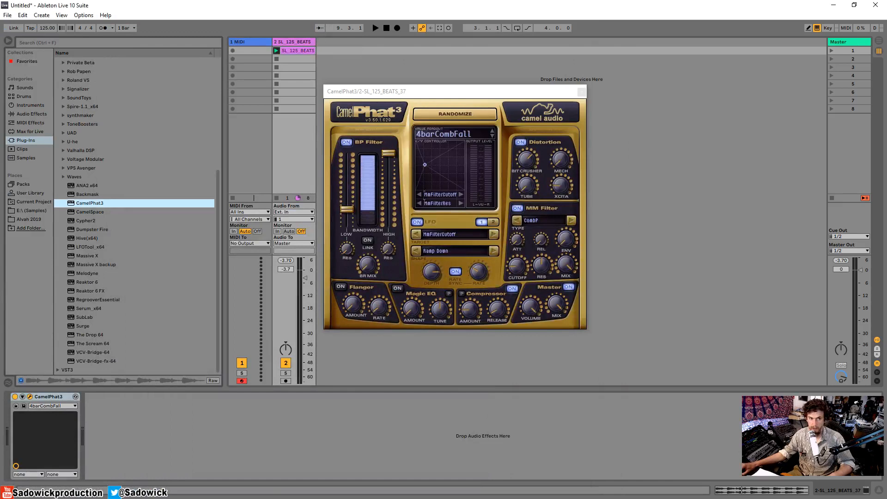
key("alt+Tab")
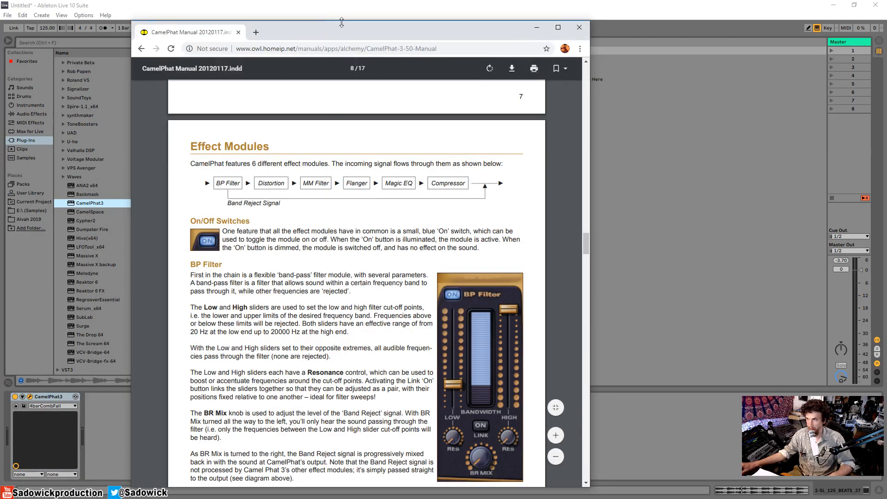
left_click_drag(341, 23, 335, 40)
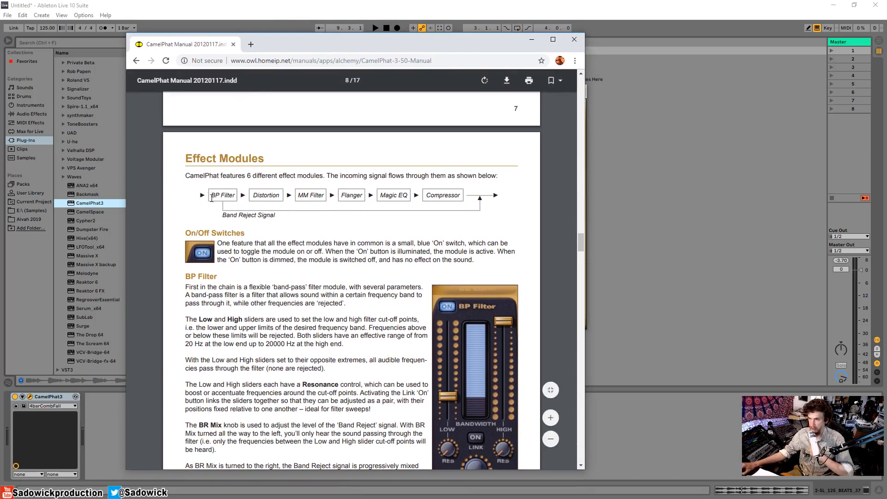
left_click_drag(212, 198, 235, 196)
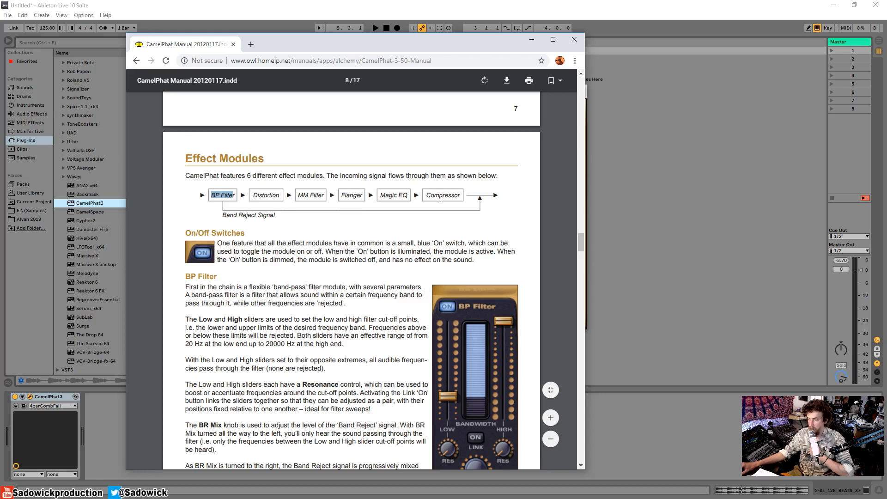
left_click(214, 195)
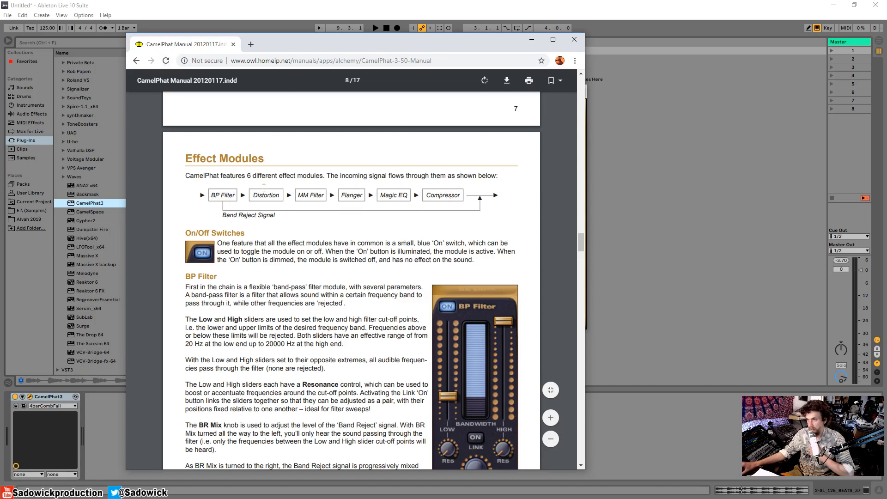
left_click_drag(202, 45, 0, 49)
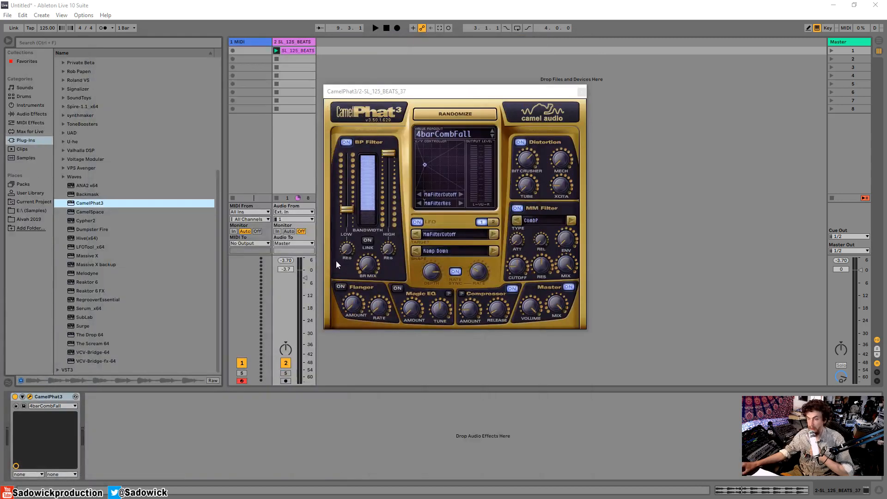
Clear the 4barCombFall preset in CamelPhat3 so the plug-in starts from a blank patch
left_click(456, 94)
left_click_drag(455, 94, 462, 86)
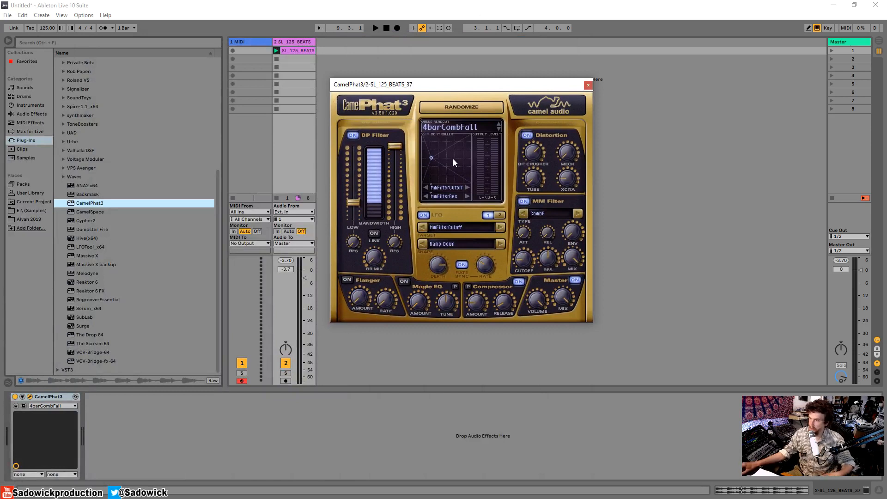
left_click(446, 127)
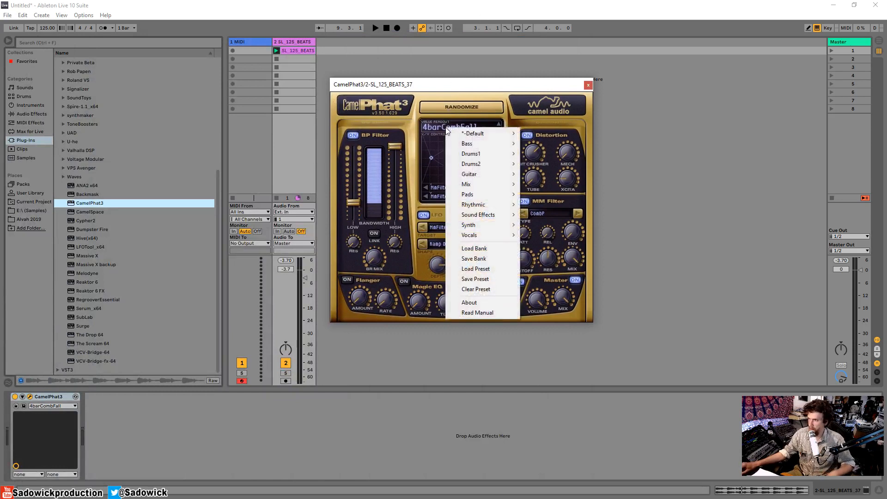
left_click(481, 290)
left_click_drag(480, 90, 460, 93)
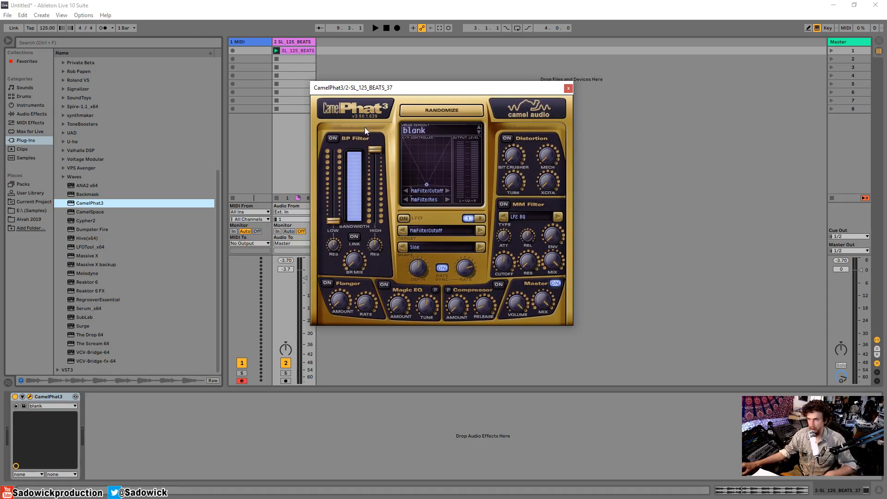
Turn on CamelPhat3's BP Filter module and play the beat loop through it
left_click(332, 138)
left_click_drag(422, 89, 434, 84)
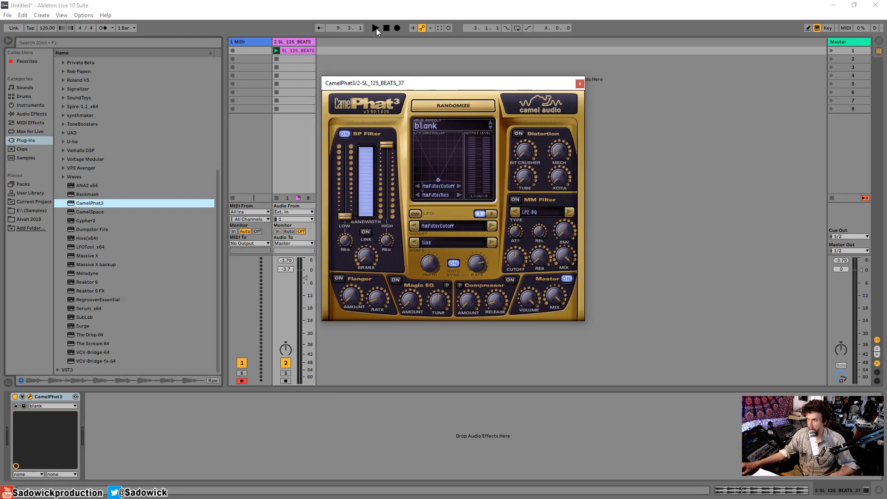
left_click(376, 29)
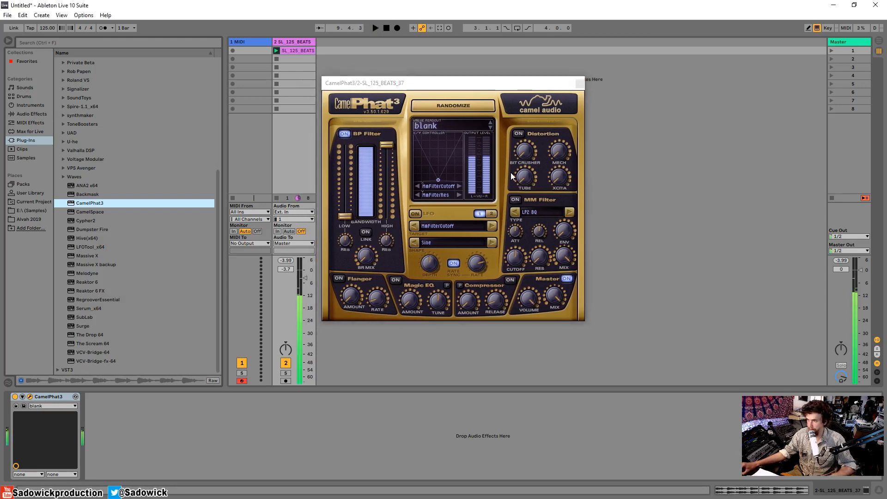
Sweep the BP Filter's Low cutoff, return it to its 20 Hz minimum and audition the beat
left_click(348, 216)
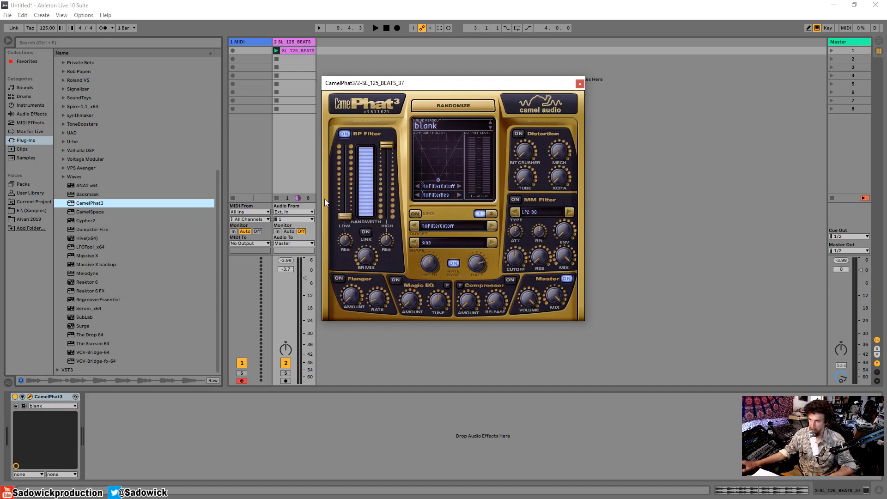
left_click(345, 216)
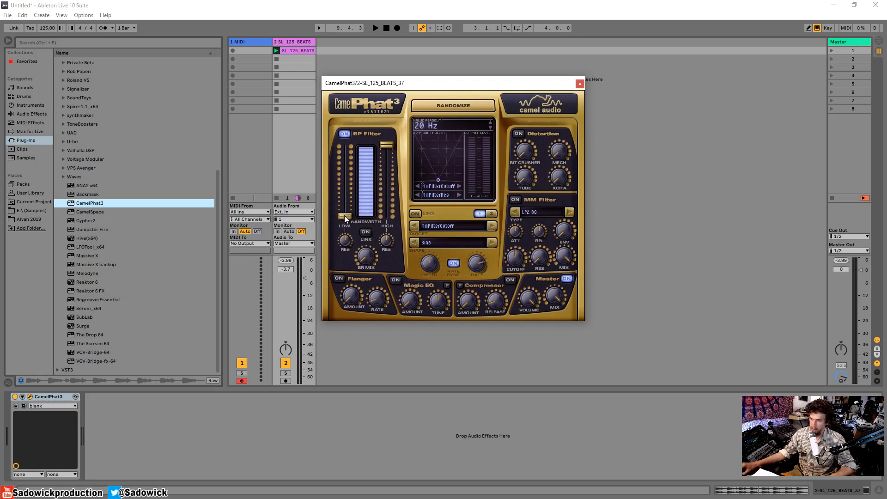
left_click_drag(346, 215, 355, 257)
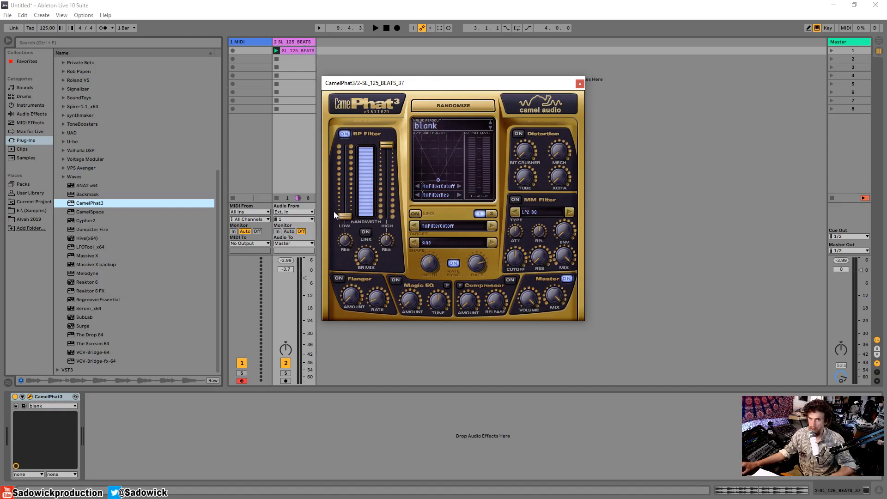
mouse_move(333, 212)
left_mouse_down()
mouse_move(345, 167)
mouse_move(341, 217)
left_mouse_up()
key("space")
key("space")
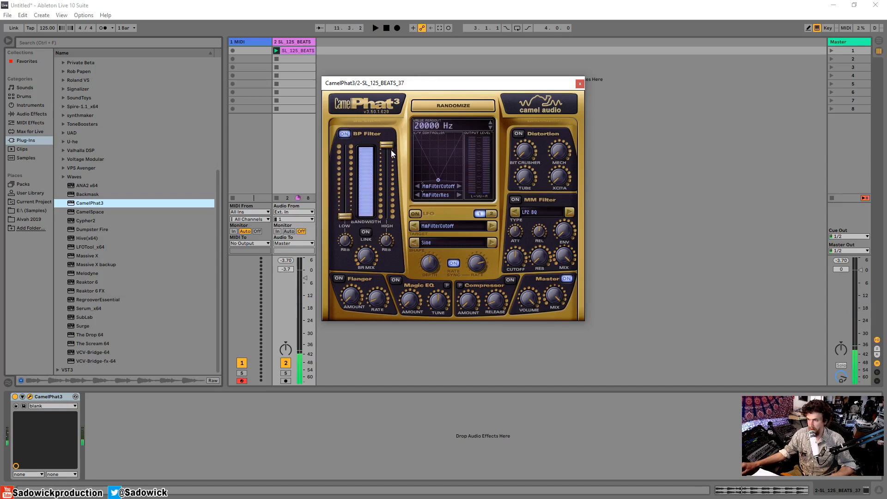
Sweep the BP Filter's High cutoff during playback and return it to its 20000 Hz maximum
key("space")
mouse_move(392, 144)
left_mouse_down()
mouse_move(388, 183)
mouse_move(387, 146)
left_mouse_up()
key("space")
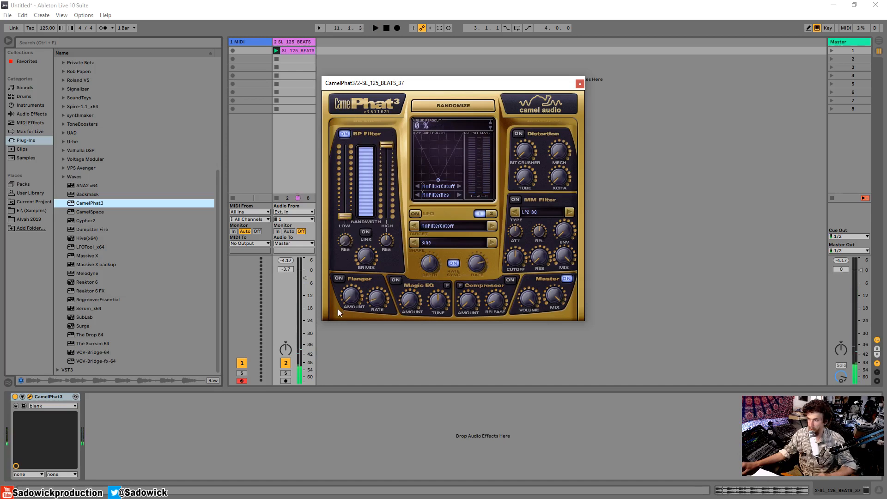
Raise the BP Filter's Low cutoff slightly and set its Low resonance to 46 % while auditioning the beat
mouse_move(348, 218)
left_mouse_down()
mouse_move(353, 182)
mouse_move(346, 217)
mouse_move(344, 168)
mouse_move(343, 267)
mouse_move(345, 206)
left_mouse_up()
key("space")
key("space")
key("space")
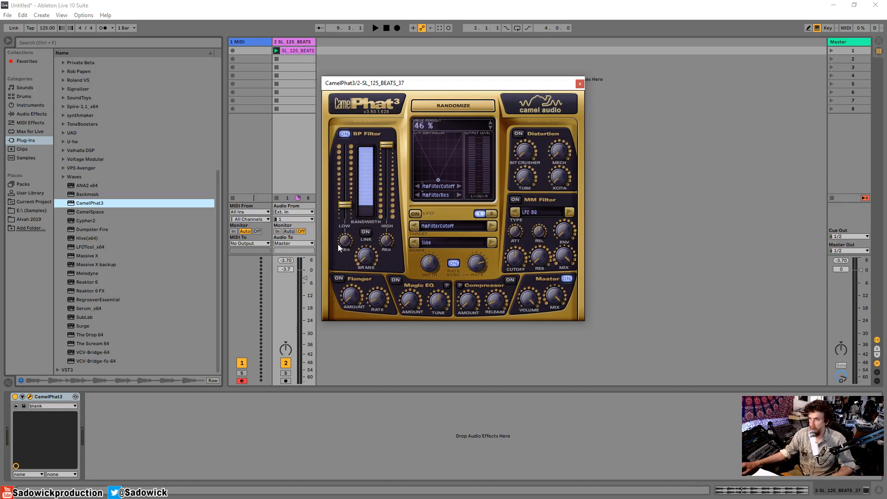
left_click_drag(344, 204, 343, 206)
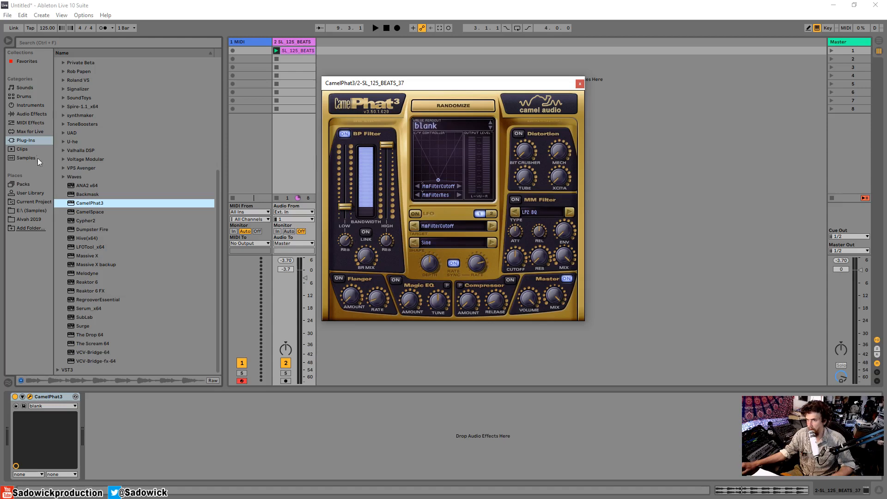
Add an Auto Filter after CamelPhat3 as a high-pass with its frequency at about 83 Hz and resonance at 55 %
left_click(34, 115)
left_click_drag(76, 80, 154, 432)
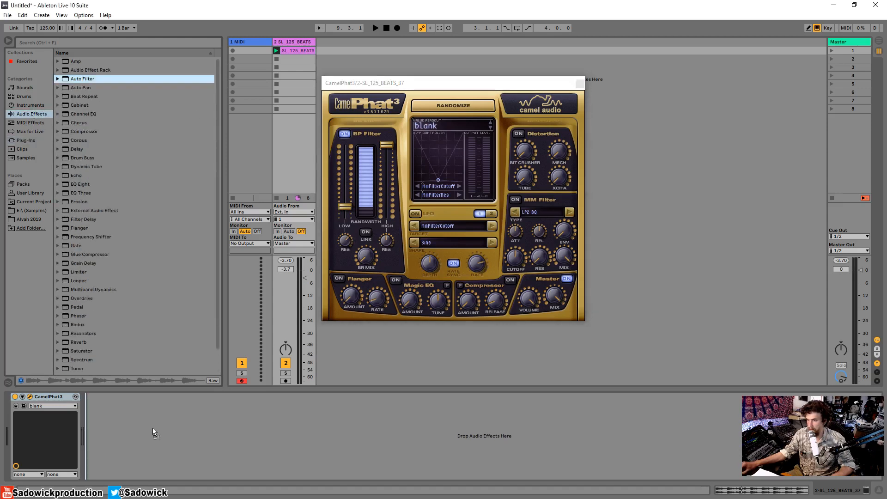
left_click(126, 458)
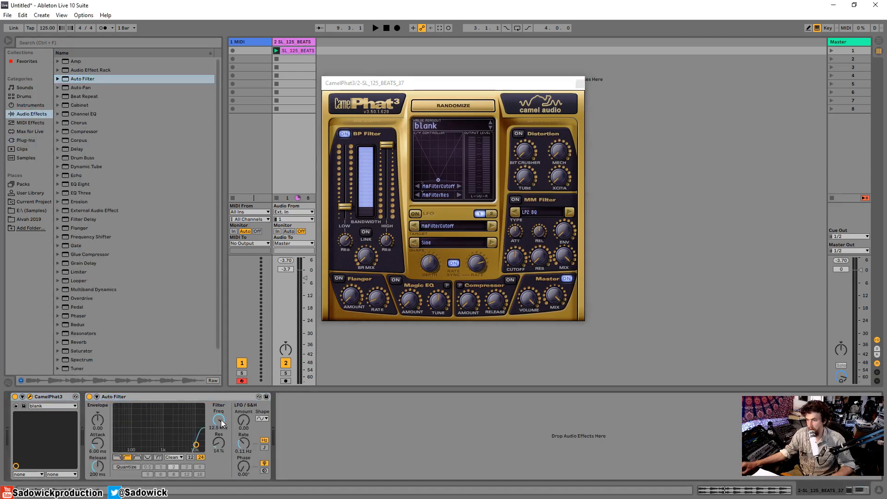
mouse_move(221, 423)
left_mouse_down()
mouse_move(221, 462)
mouse_move(227, 416)
left_mouse_up()
Compare the beat with CamelPhat3 switched off, lower the Auto Filter frequency to 67.0 Hz and bypass the Auto Filter
key("space")
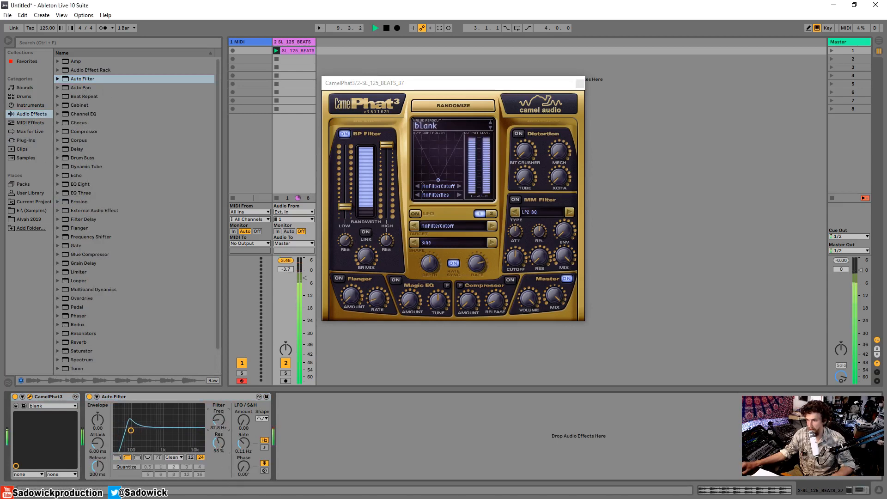
key("space")
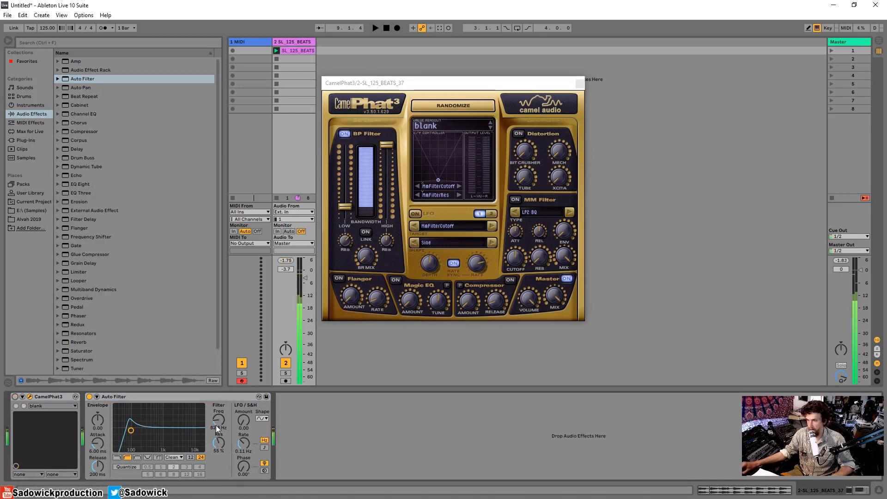
key("space")
key("space")
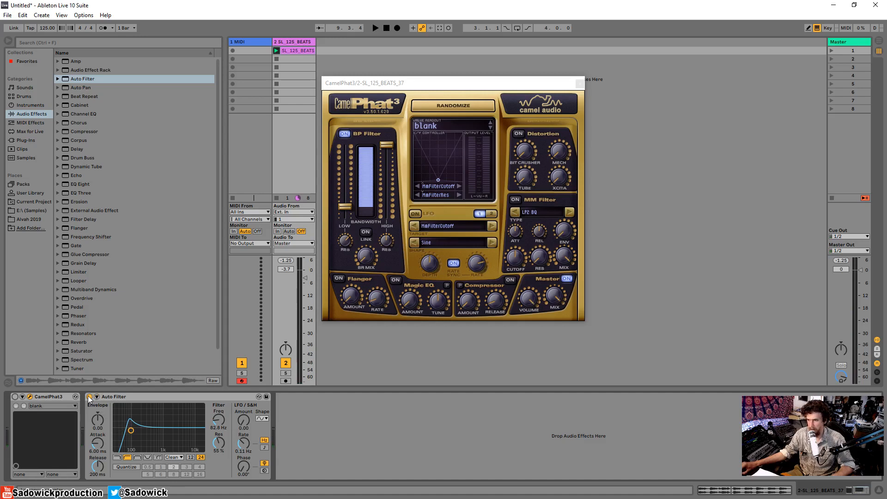
key("space")
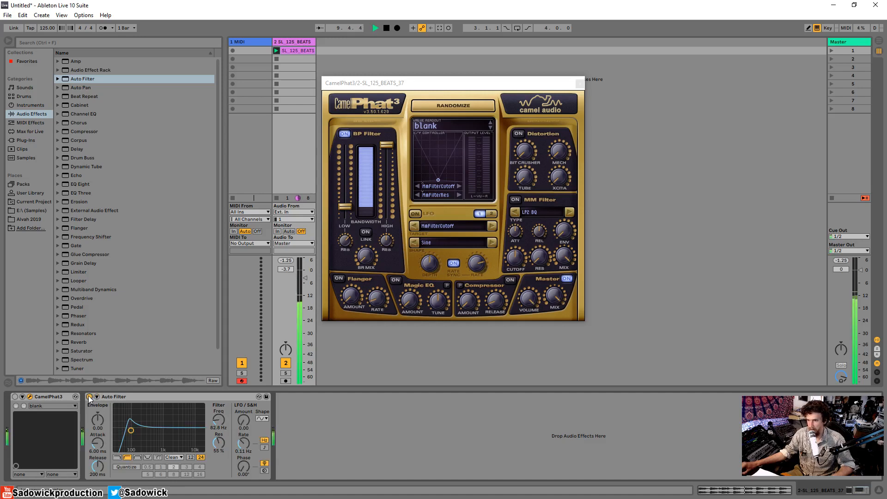
left_click_drag(219, 419, 219, 421)
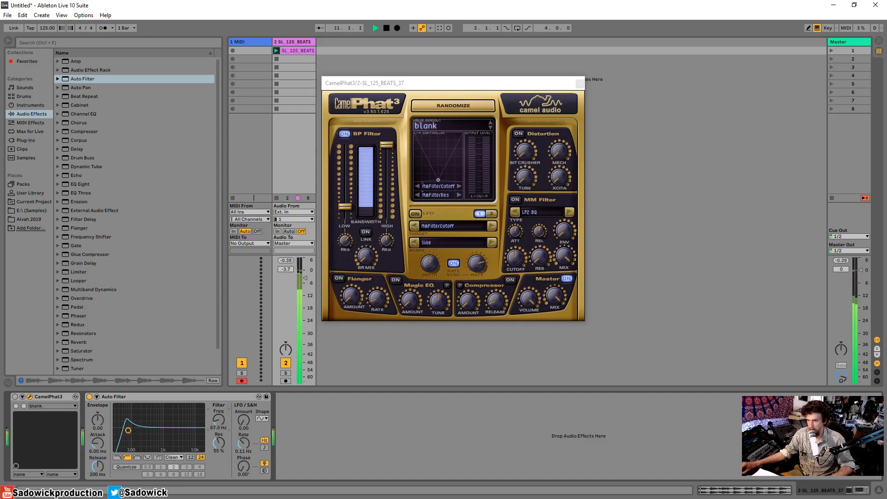
left_click(89, 397)
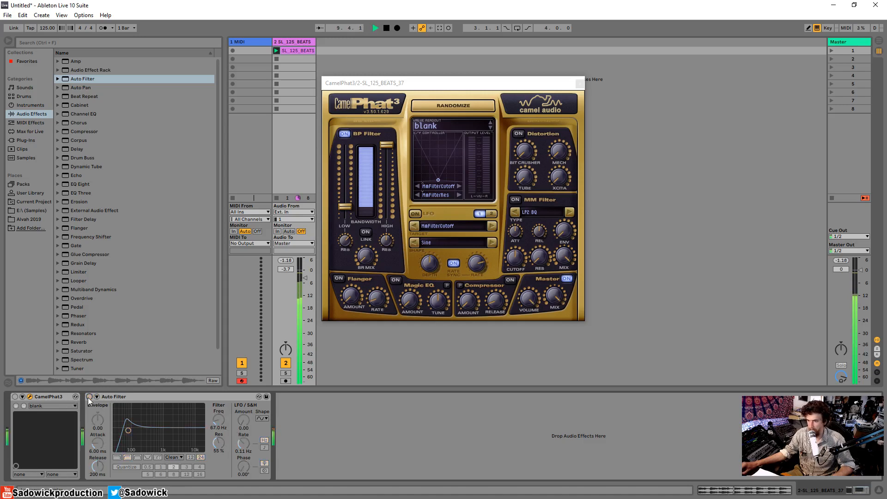
Delete the Auto Filter from the beat track and switch CamelPhat3 back on
right_click(140, 396)
left_click(152, 395)
right_click(153, 396)
left_click(162, 399)
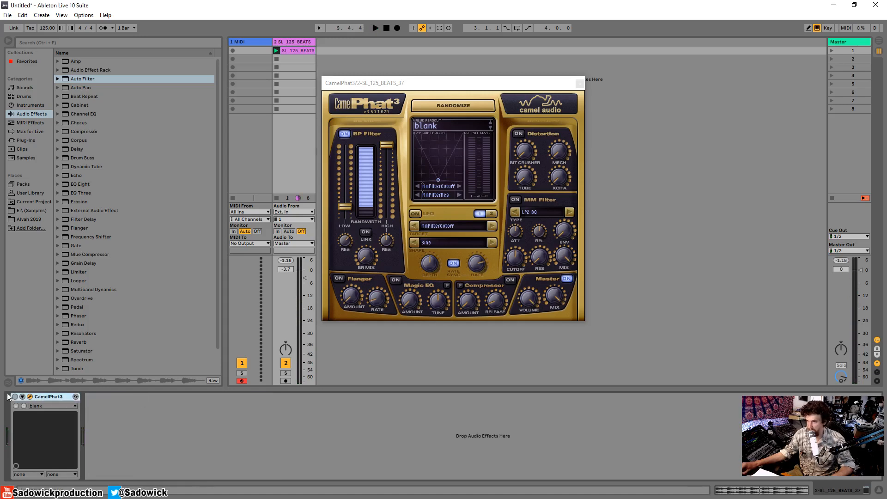
left_click_drag(410, 77, 390, 98)
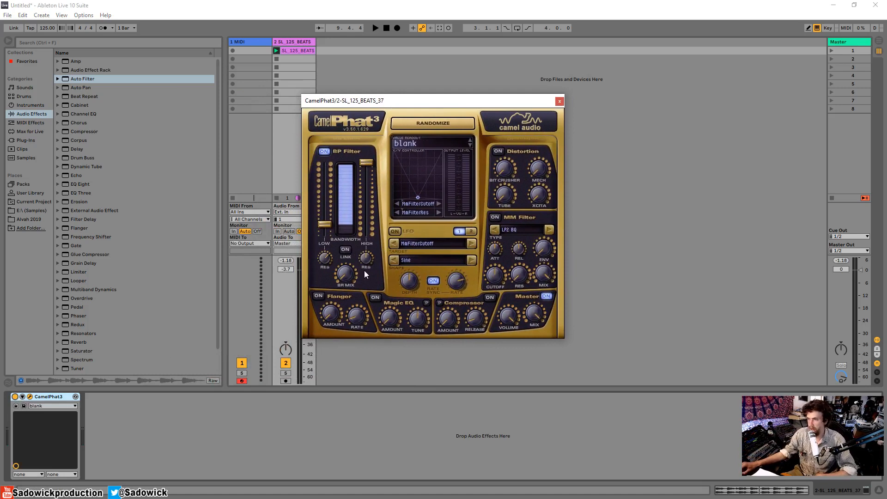
Turn down the BP Filter's High resonance, audition the High cutoff and return that slider to its maximum
left_click_drag(364, 257, 360, 380)
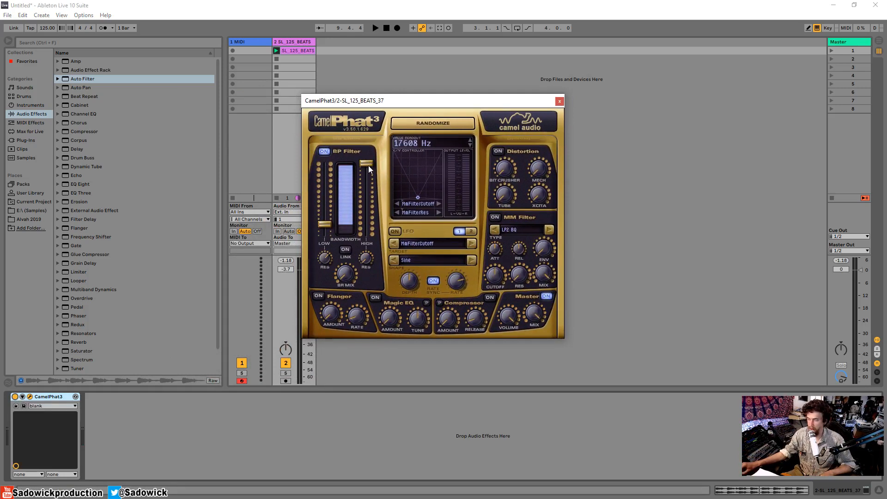
key("space")
mouse_move(368, 169)
left_mouse_down()
mouse_move(368, 203)
mouse_move(366, 158)
left_mouse_up()
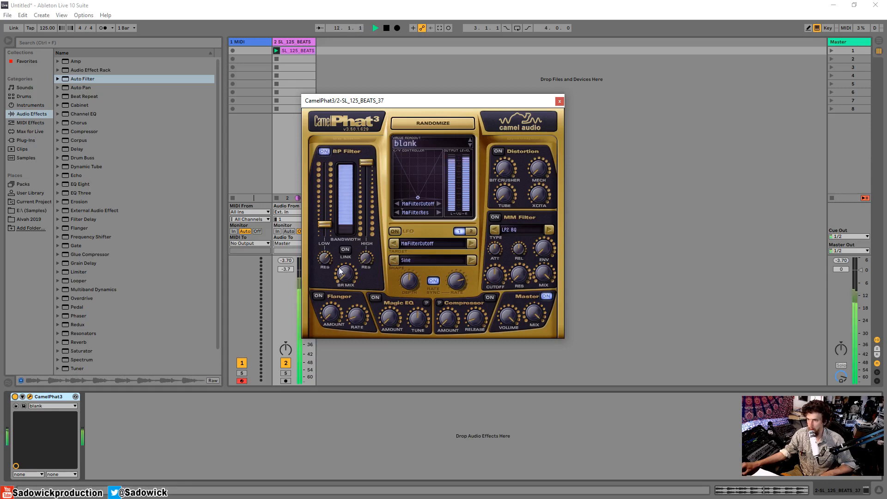
key("space")
Turn down the BP Filter's Low resonance and play the beat briefly to audition it
left_click_drag(325, 257, 325, 274)
key("space")
key("space")
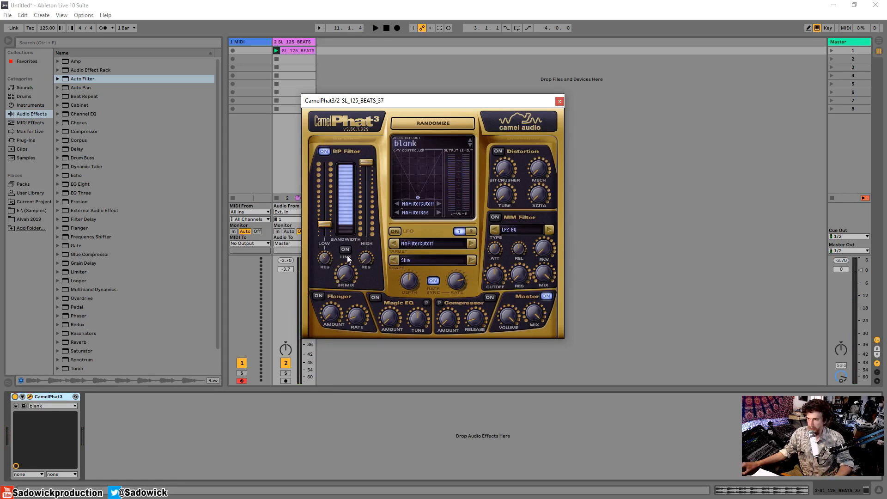
mouse_move(344, 273)
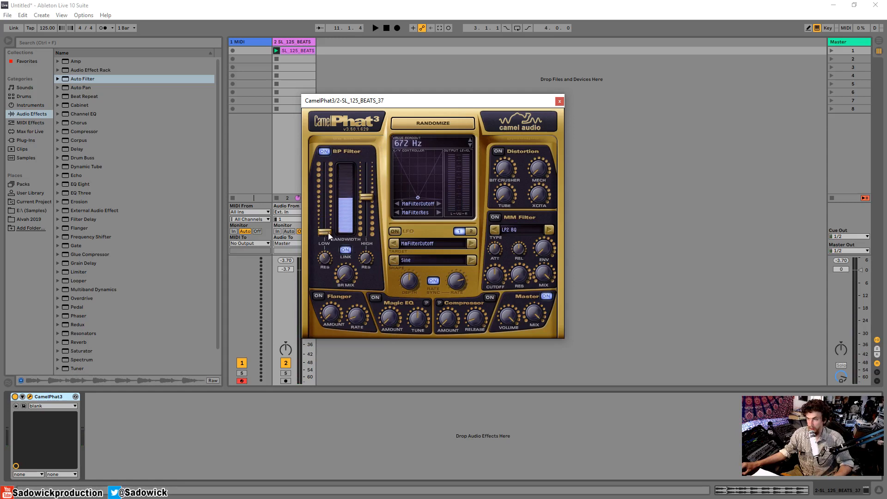
Play the beat while raising the BP Filter's linked Low and High sliders, and readjust the Low slider slightly after playback
key("space")
mouse_move(330, 223)
left_mouse_down()
mouse_move(332, 197)
mouse_move(331, 215)
left_mouse_up()
key("space")
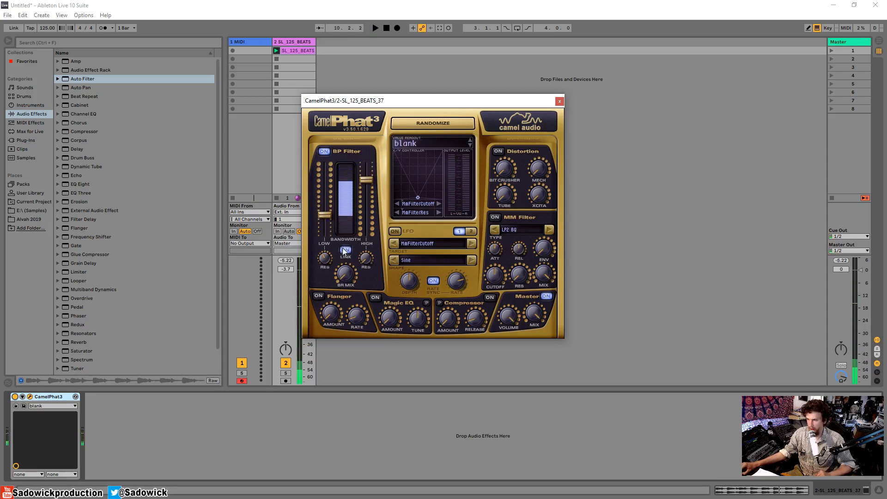
left_click_drag(327, 217, 328, 220)
Unlink the BP Filter's sliders, move High to its maximum and back down to narrow the band, and turn Link back on
left_click(345, 250)
left_click_drag(364, 178, 367, 145)
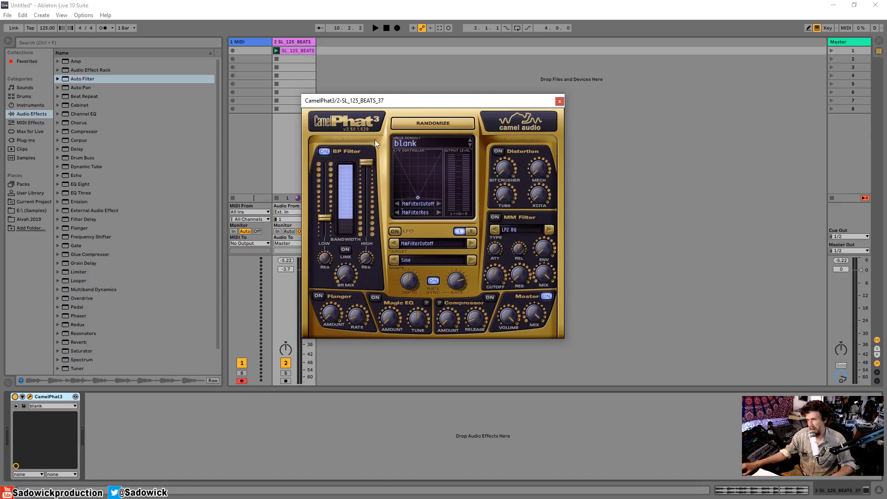
left_click_drag(366, 161, 370, 194)
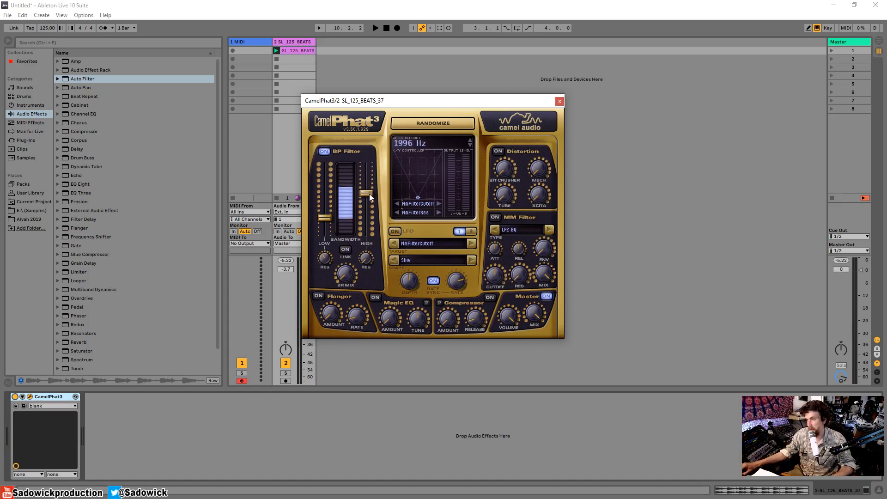
left_click(344, 249)
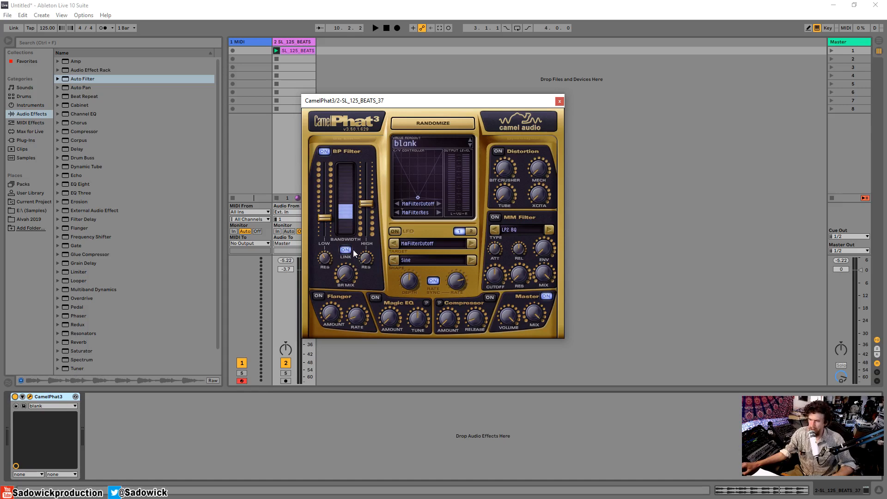
Play the beat and sweep the narrow linked BP Filter band upward using the High slider
key("space")
mouse_move(366, 204)
left_mouse_down()
mouse_move(369, 172)
mouse_move(368, 190)
left_mouse_up()
key("space")
key("space")
key("space")
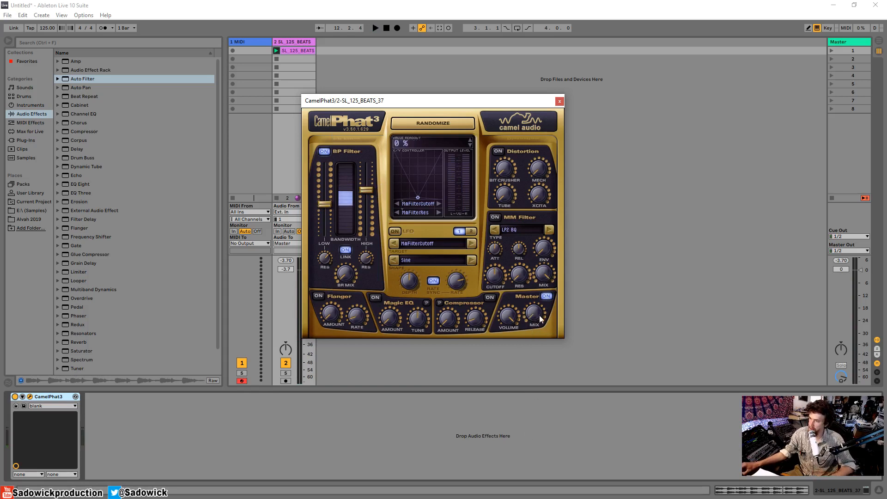
Audition the Master Mix at 66% during playback and lower the linked BP Filter's High cutoff to 1049 Hz
key("space")
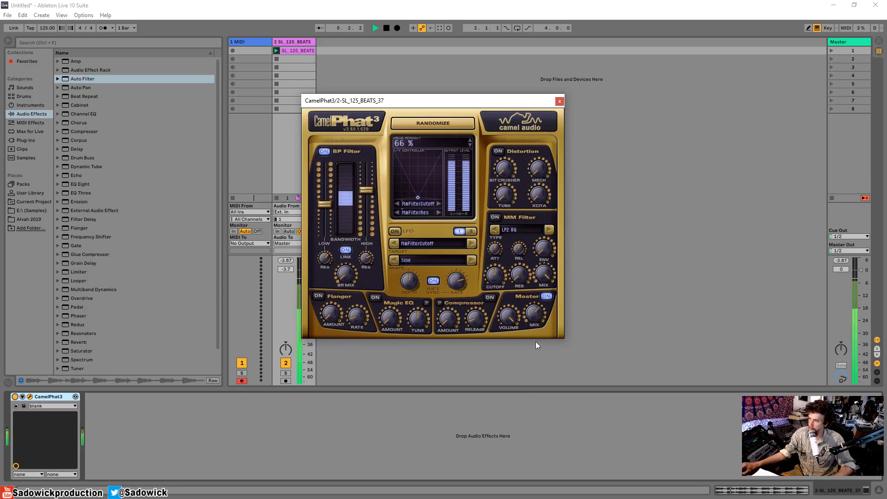
mouse_move(366, 189)
left_mouse_down()
mouse_move(367, 178)
mouse_move(362, 191)
left_mouse_up()
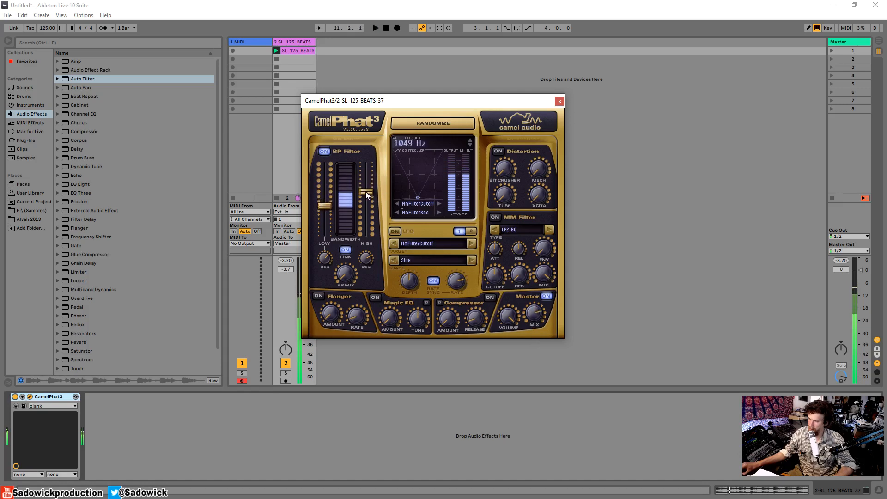
key("space")
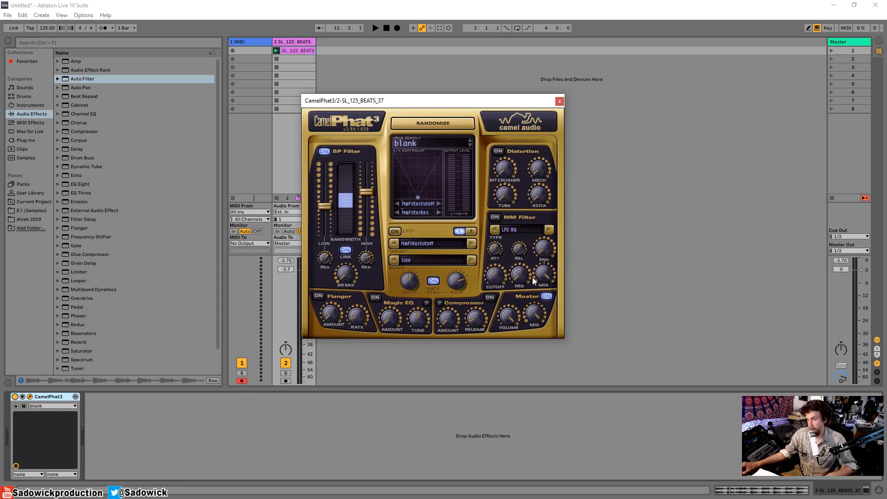
Compare the playing beat with the Master switch off and on, and stop playback
key("space")
left_click(547, 298)
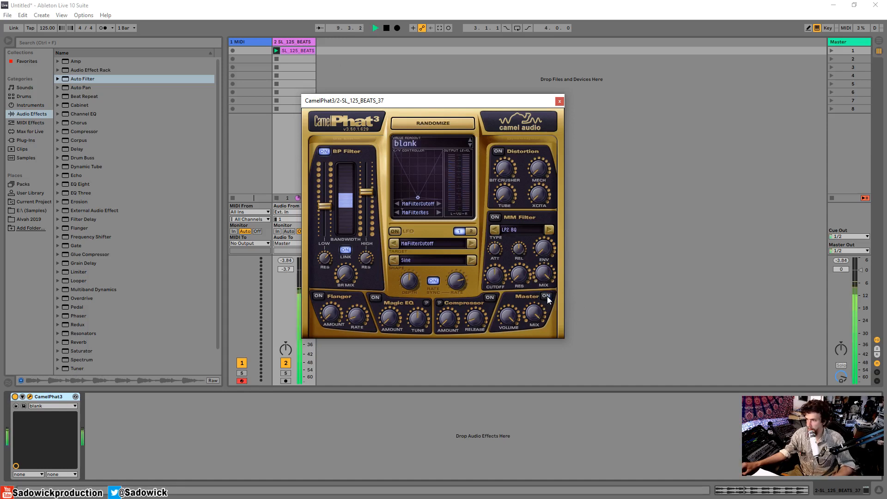
left_click(547, 298)
key("space")
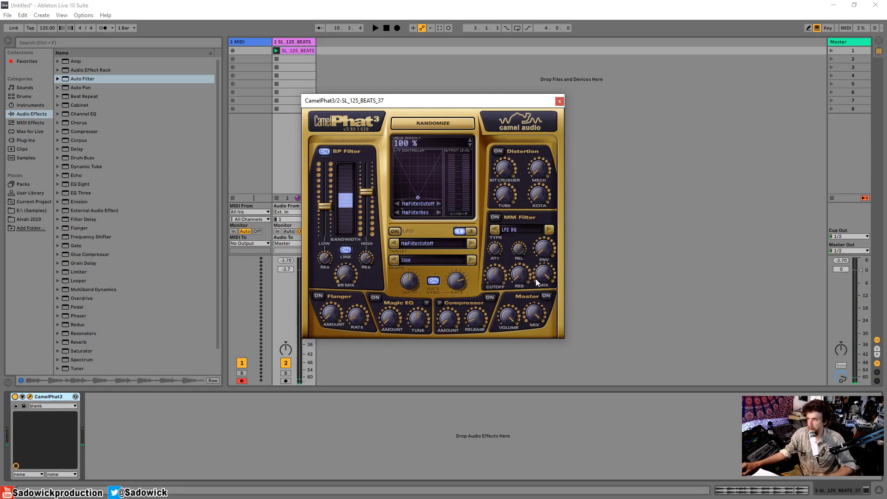
Raise the BP Filter's High slider to its maximum, turn off Link and lower the Low slider to its minimum
left_click_drag(369, 195, 351, 108)
left_click(344, 251)
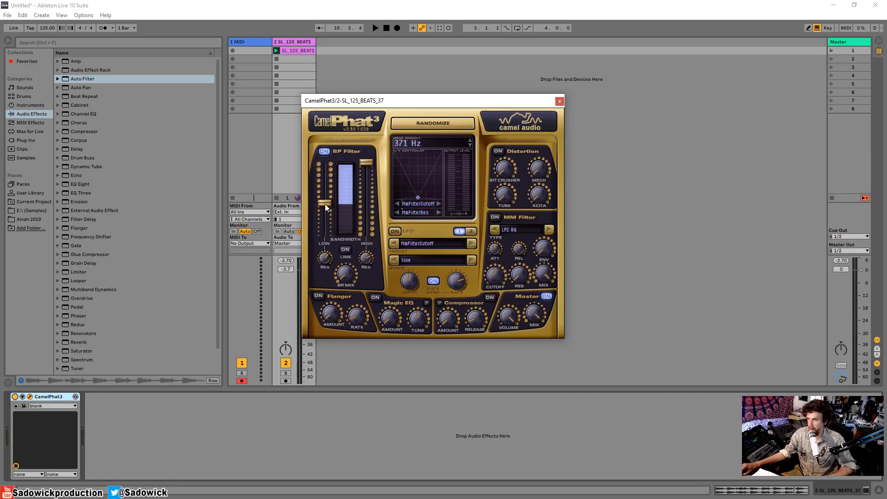
left_click_drag(325, 204, 324, 233)
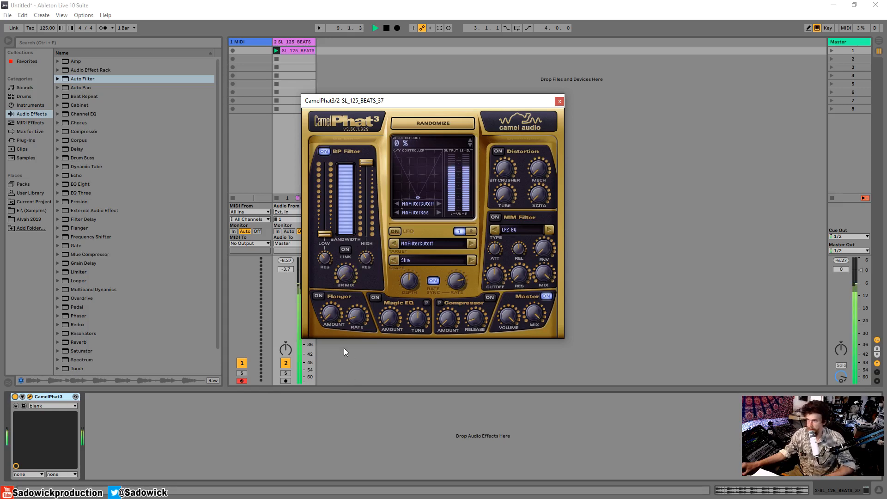
Audition a raised Low cutoff with the BR Mix control on the beat and return the Low slider to its minimum
left_click_drag(324, 234, 322, 191)
key("space")
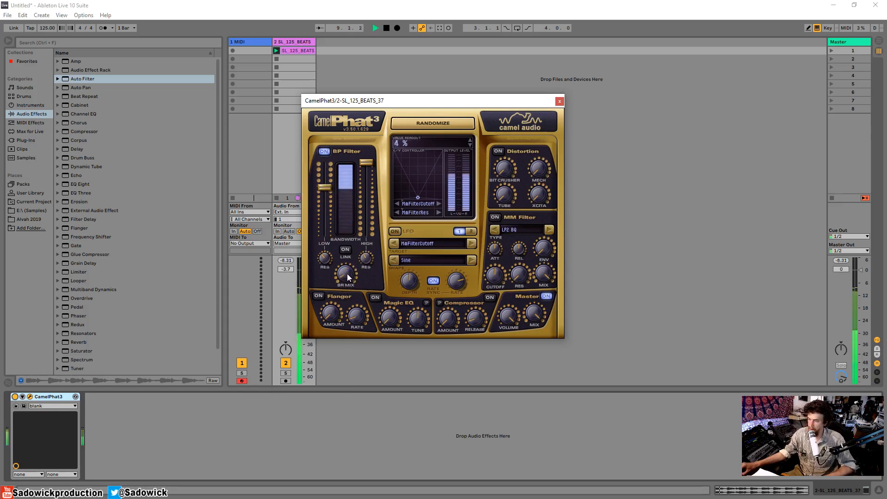
key("space")
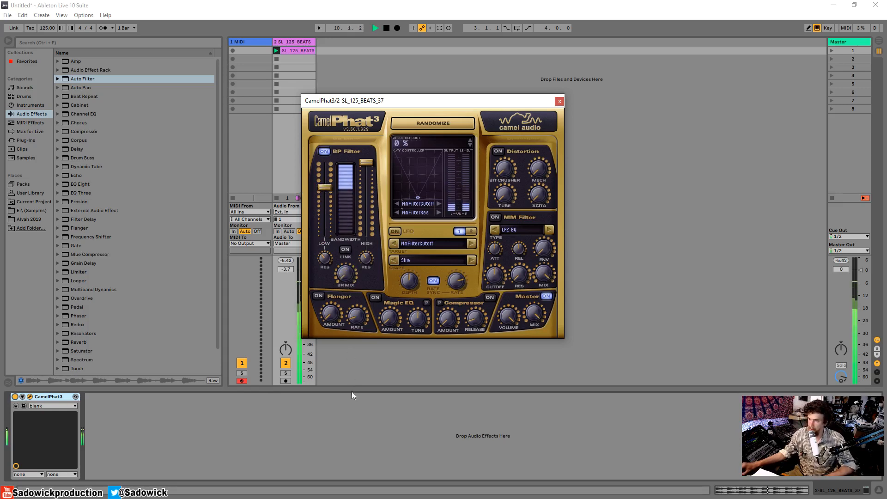
left_click_drag(324, 187, 312, 376)
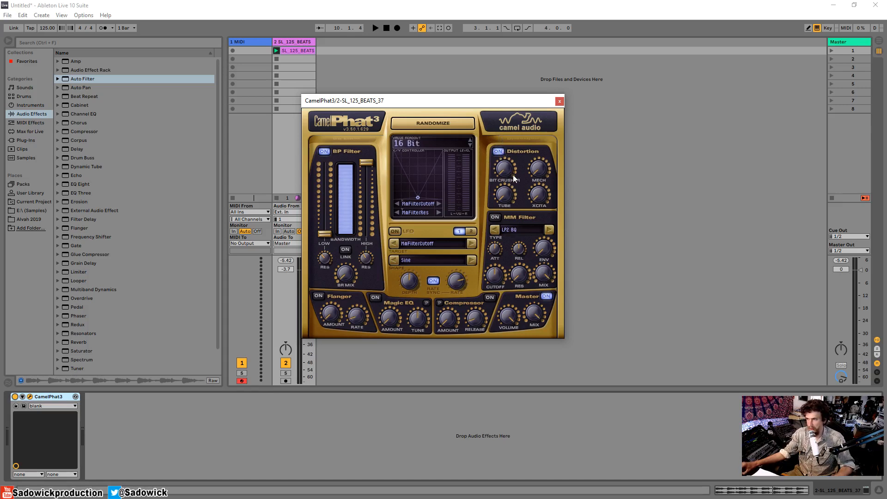
Play the beat while reducing the Distortion module's Bit Crusher to 3 Bit, and stop playback
key("space")
left_click_drag(507, 169, 510, 99)
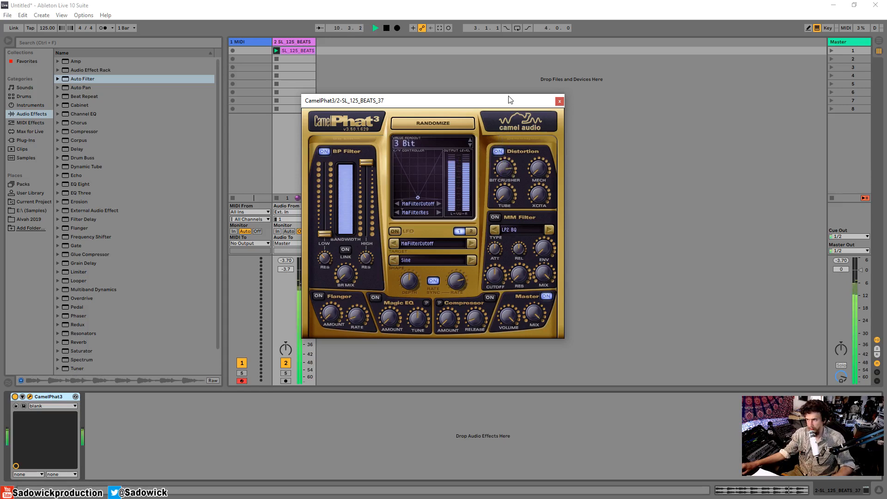
key("space")
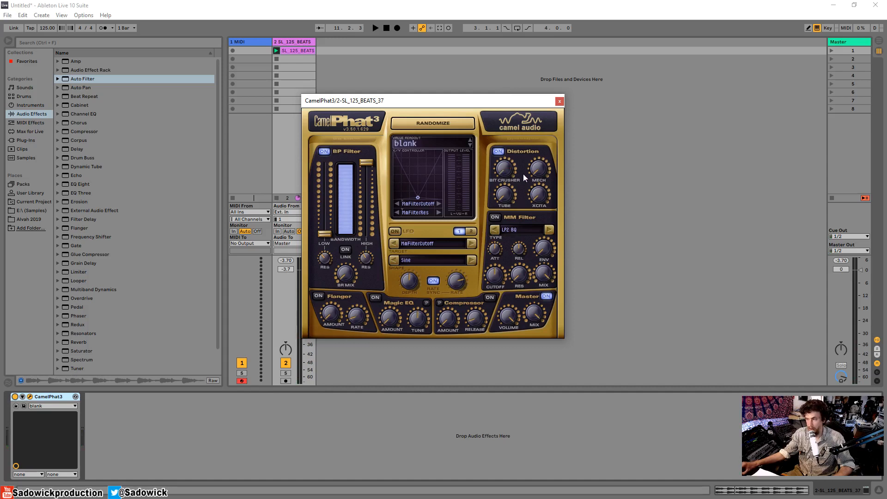
Audition the Distortion module's Mech control on the beat at low amounts of 8%, 3% and 5%
mouse_move(532, 174)
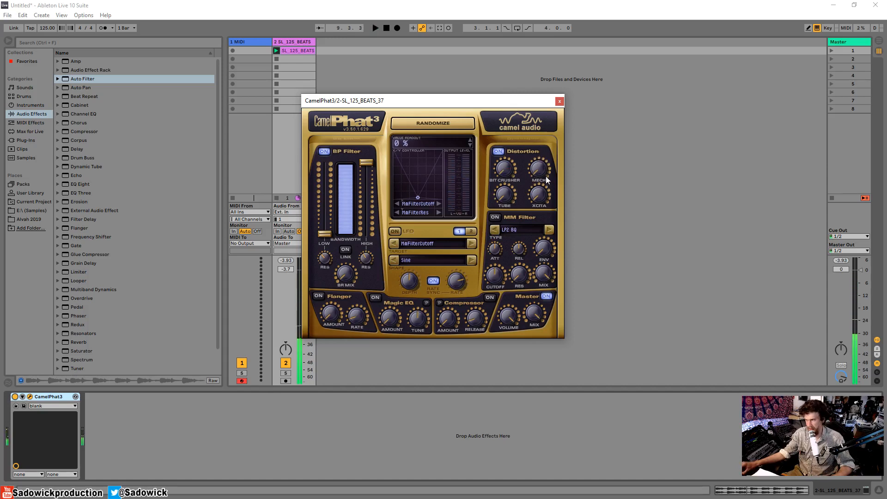
left_click_drag(539, 168, 540, 165)
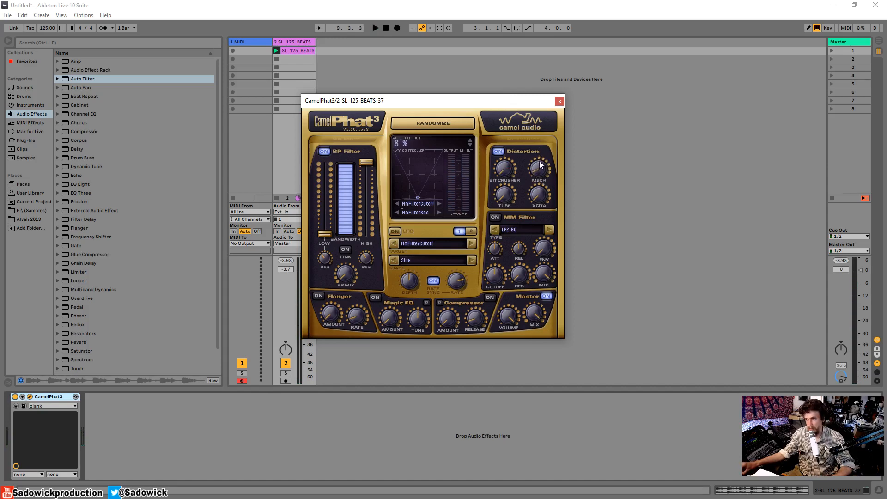
key("space")
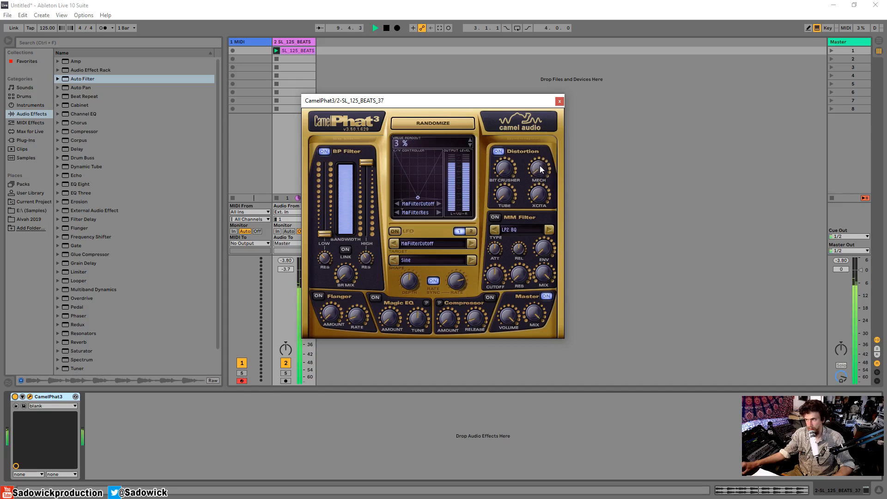
key("space")
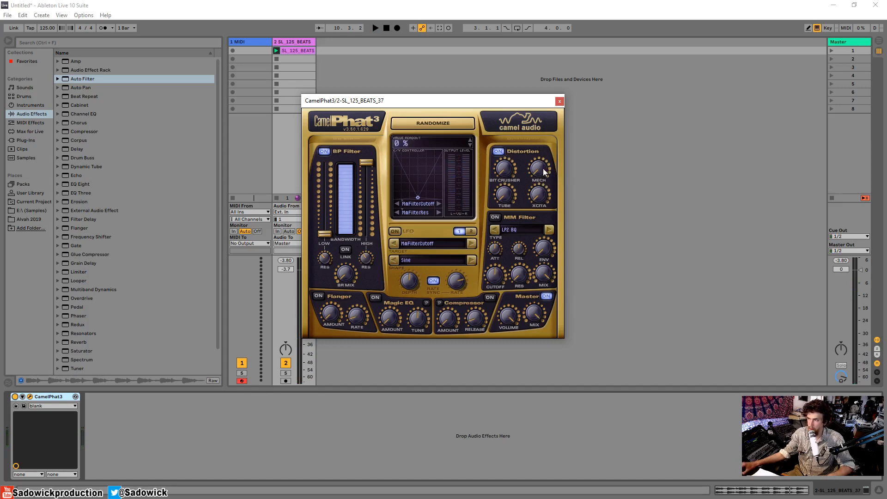
left_click_drag(540, 166, 539, 168)
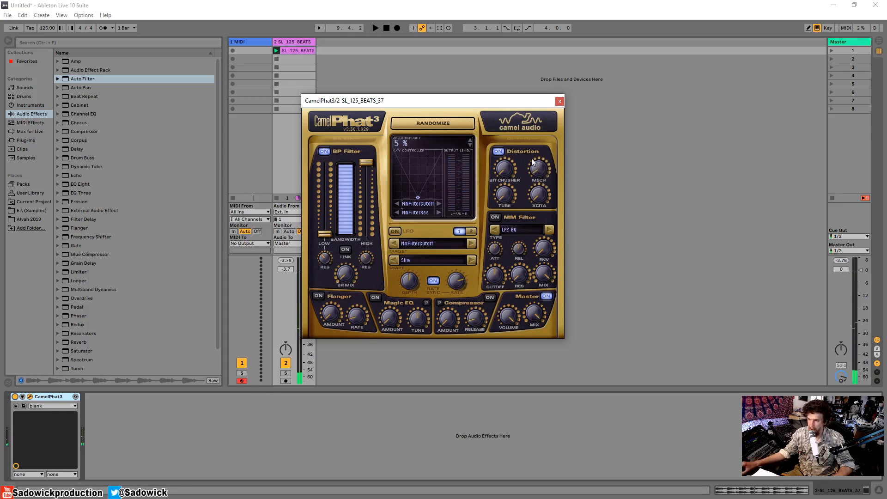
mouse_move(537, 160)
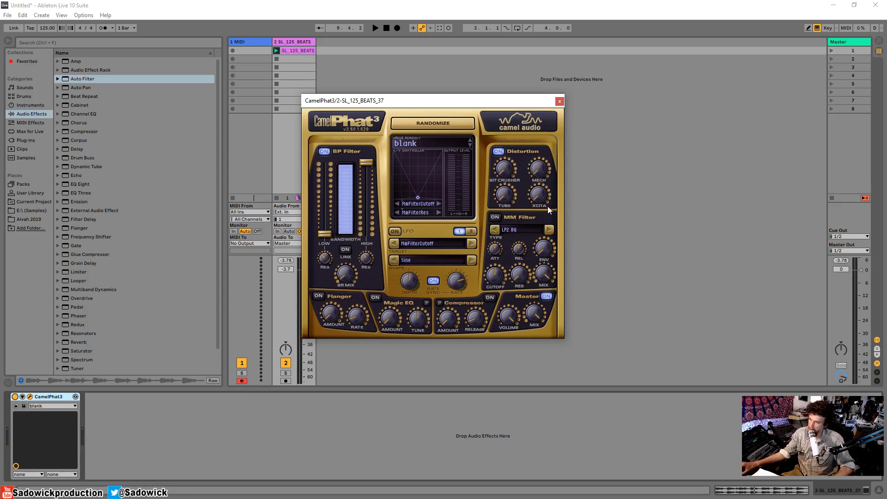
Audition the Distortion module's Tube control on the beat at 14%, 9% and 11%, and readjust its amount after playback
mouse_move(500, 190)
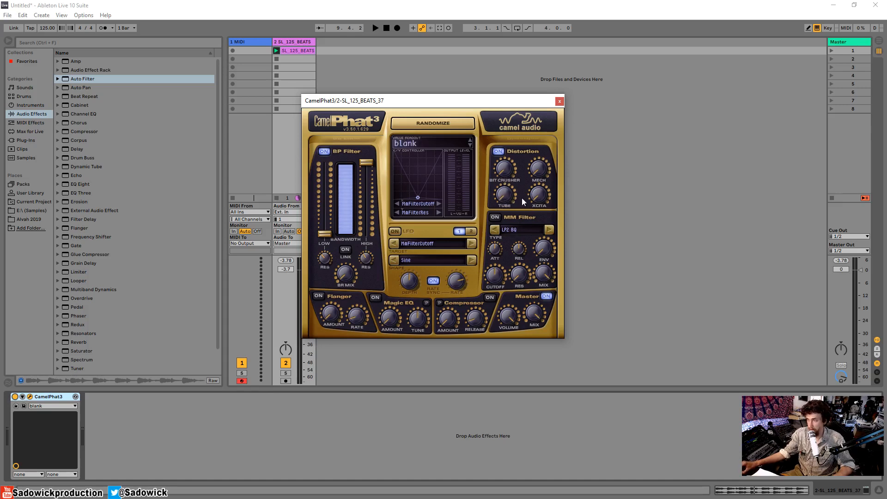
key("space")
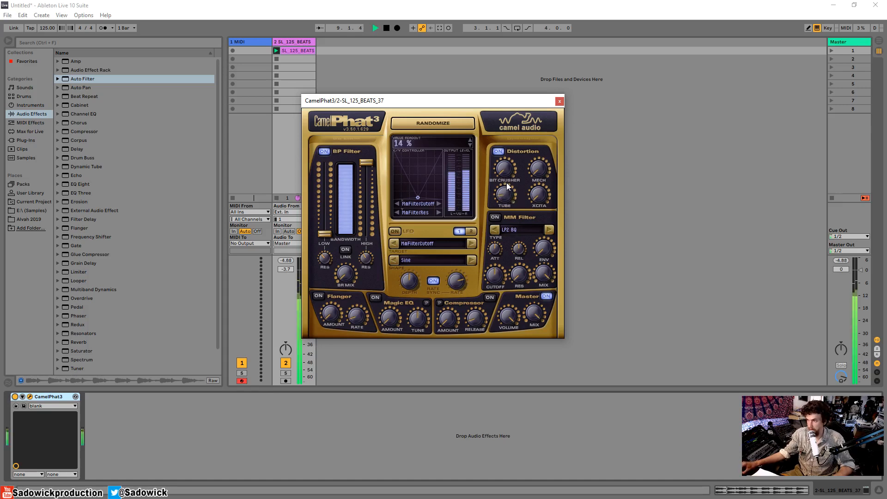
key("space")
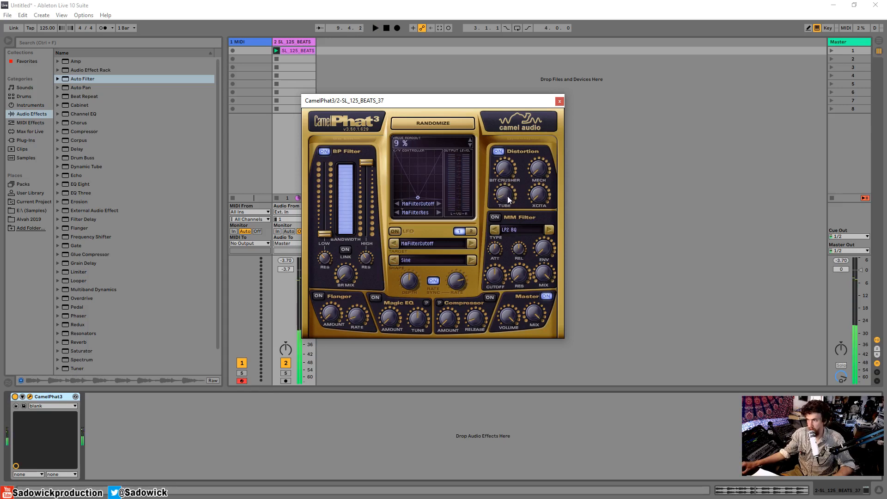
key("space")
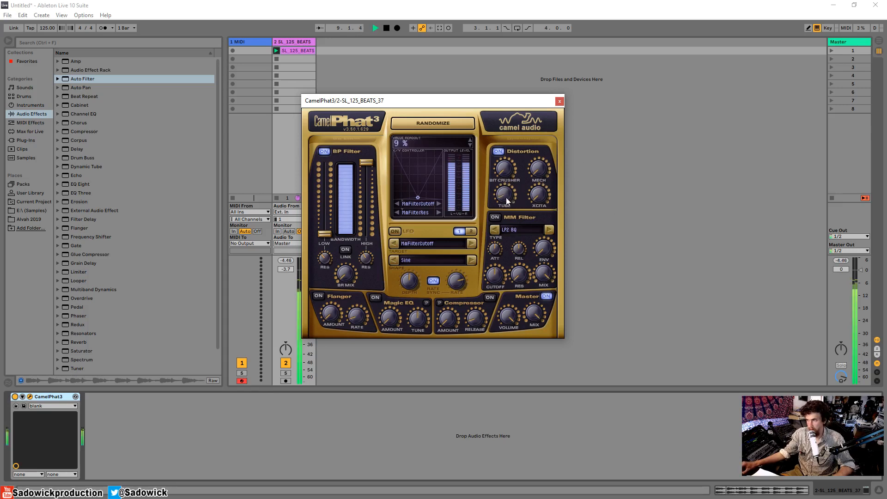
key("space")
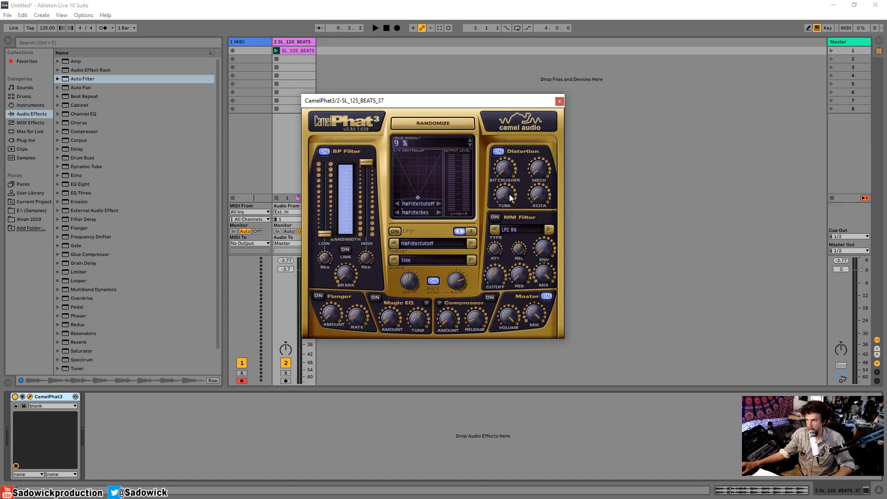
key("space")
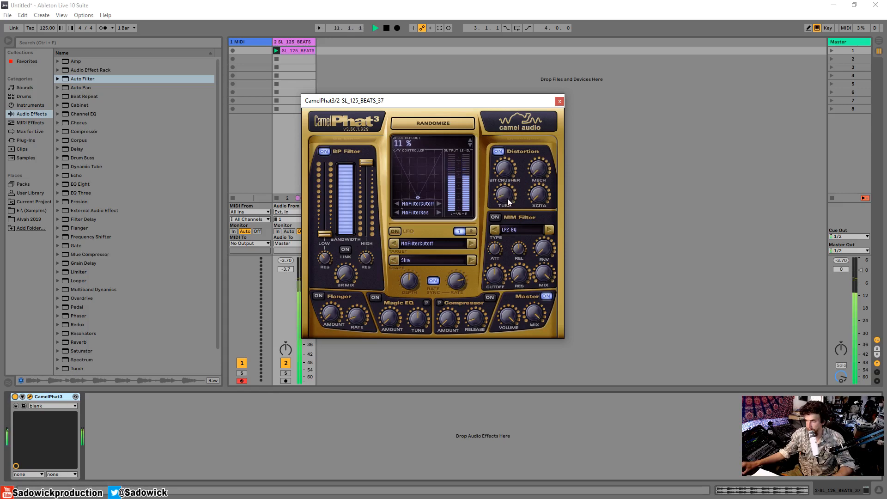
key("space")
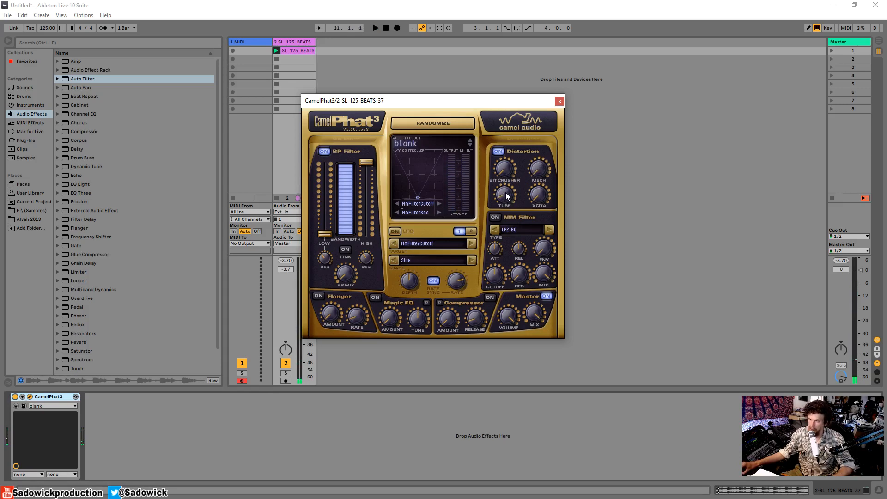
left_click_drag(506, 194, 506, 196)
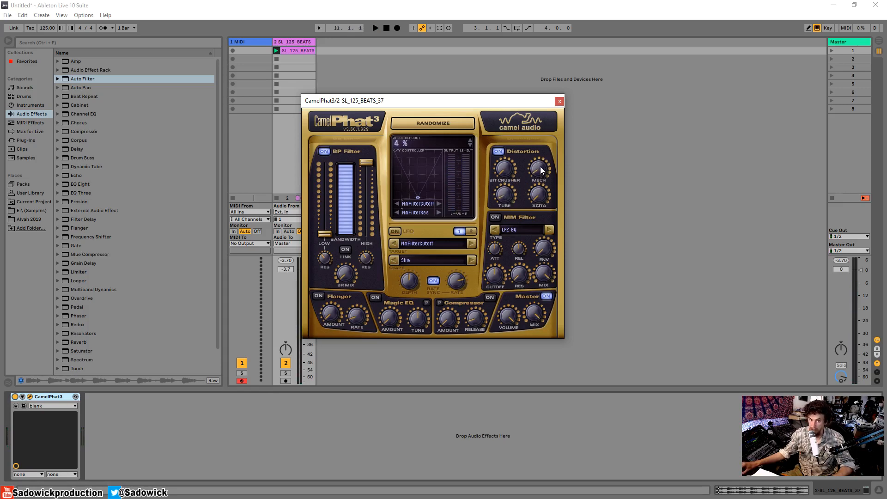
Audition the Distortion module's Xcita control on the beat at 51%, reduce the Master volume and return Xcita to 0%
key("space")
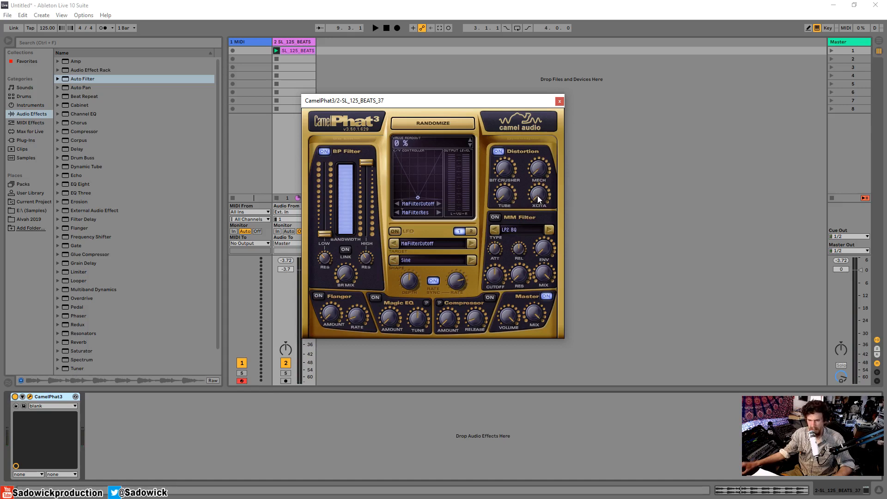
key("space")
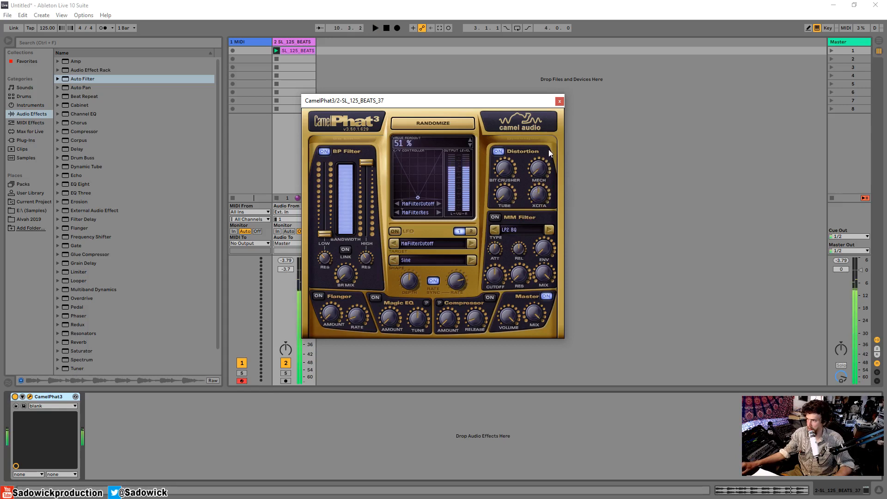
key("space")
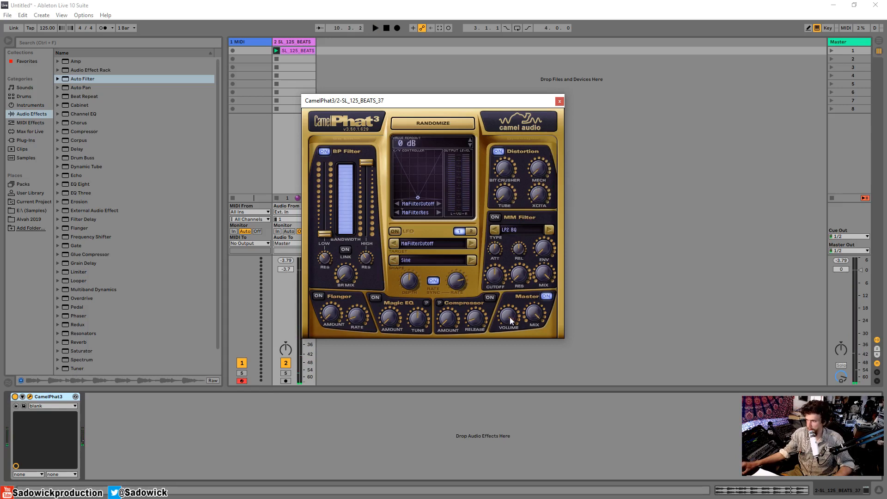
key("space")
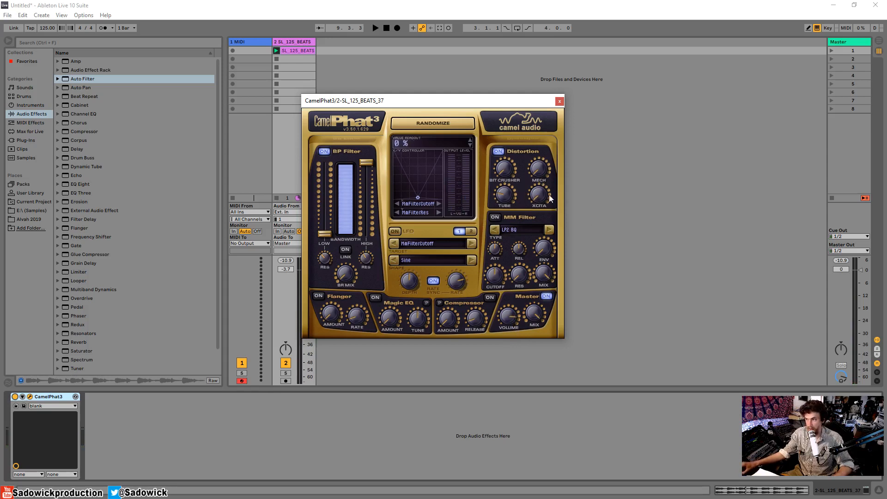
Audition small adjustments of the Distortion module's Xcita control on the beat, and stop playback
key("space")
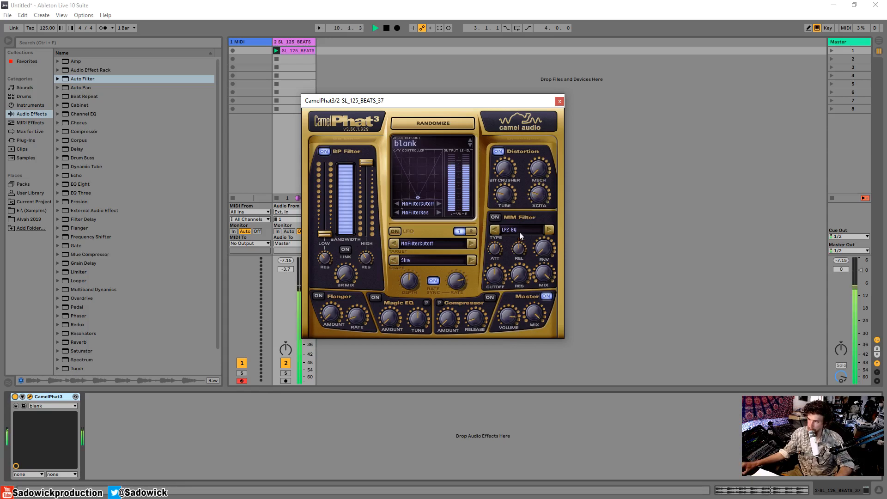
left_click_drag(533, 197, 533, 196)
key("space")
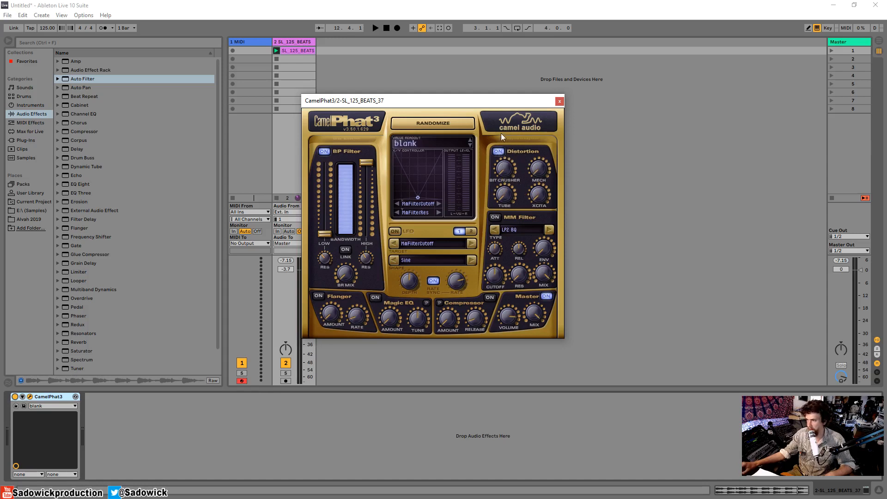
Turn off the Distortion module, turn on the MM Filter and set its type to LP2 Fat
left_click(498, 152)
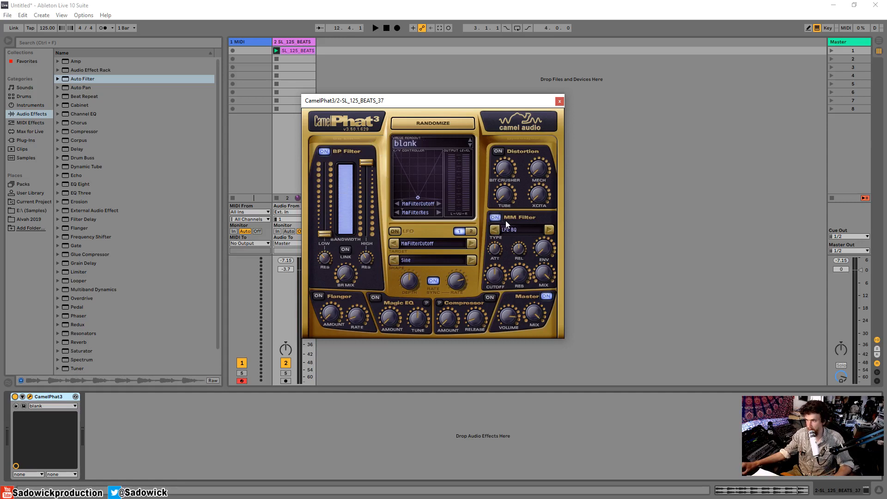
left_click(519, 228)
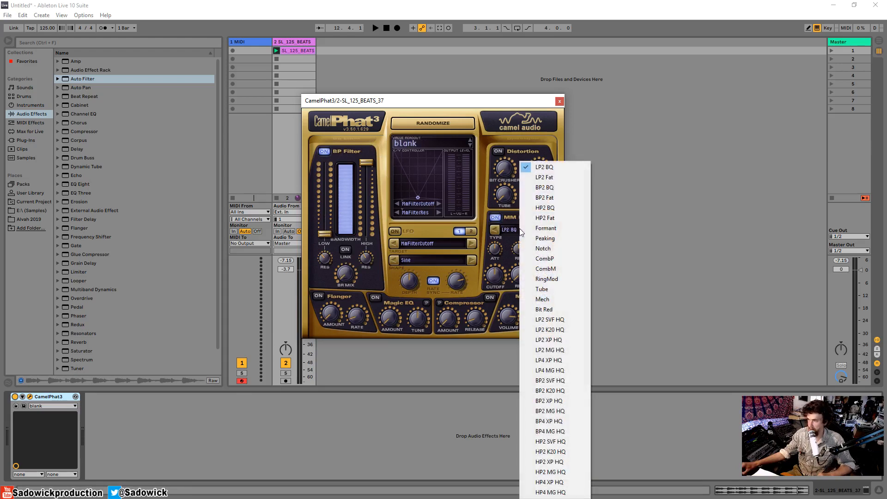
left_click(566, 177)
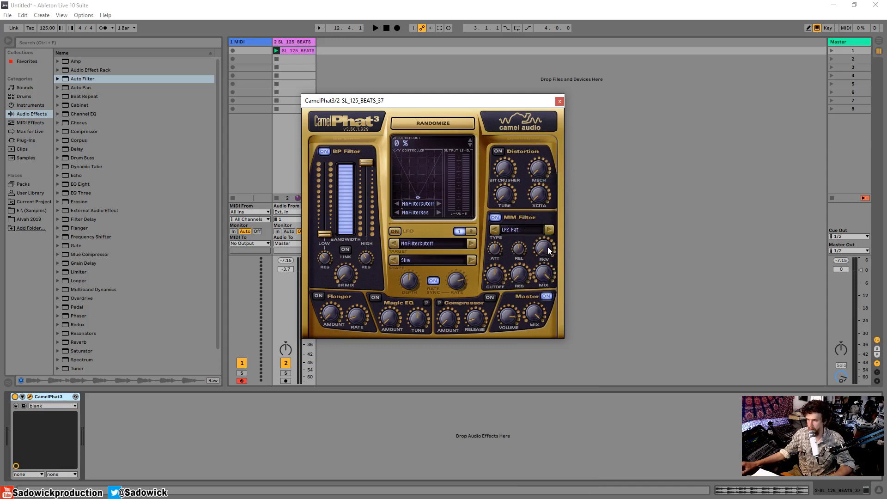
Play the beat while sweeping the MM Filter's Cutoff, and stop playback
key("space")
mouse_move(495, 276)
left_mouse_down()
mouse_move(495, 305)
mouse_move(494, 273)
mouse_move(494, 283)
left_mouse_up()
key("space")
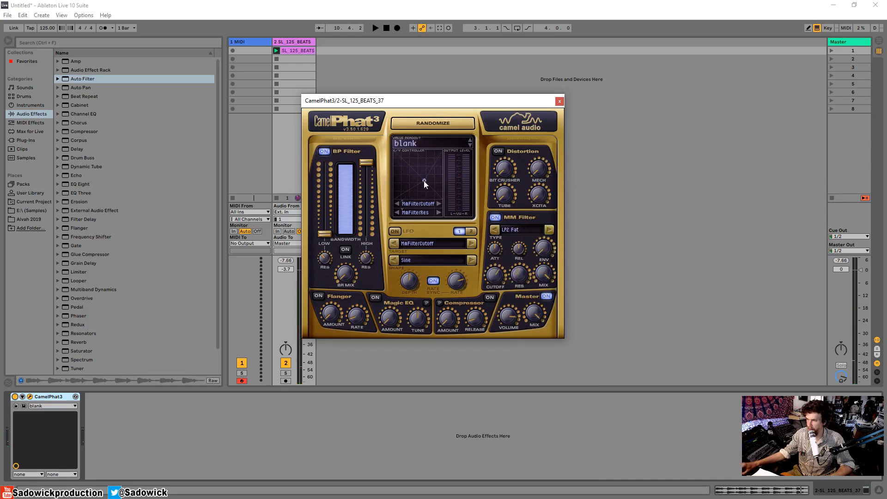
Try different X/Y controller positions for filter cutoff and resonance, and audition the MM Filter's Cutoff on the beat at about 1021 Hz
left_click_drag(426, 178, 408, 161)
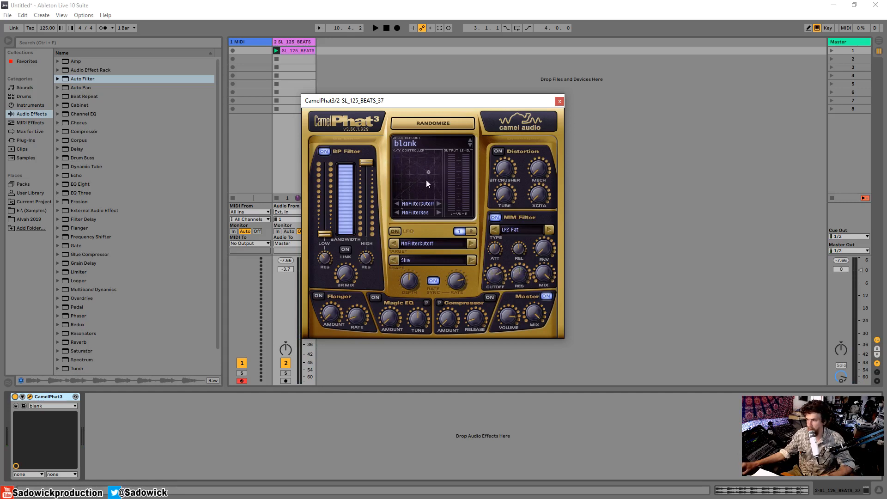
left_click_drag(408, 171, 434, 200)
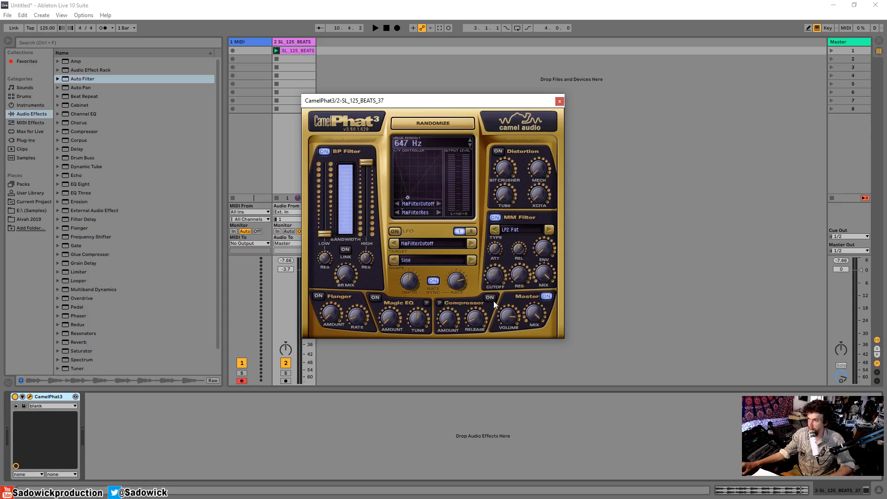
key("space")
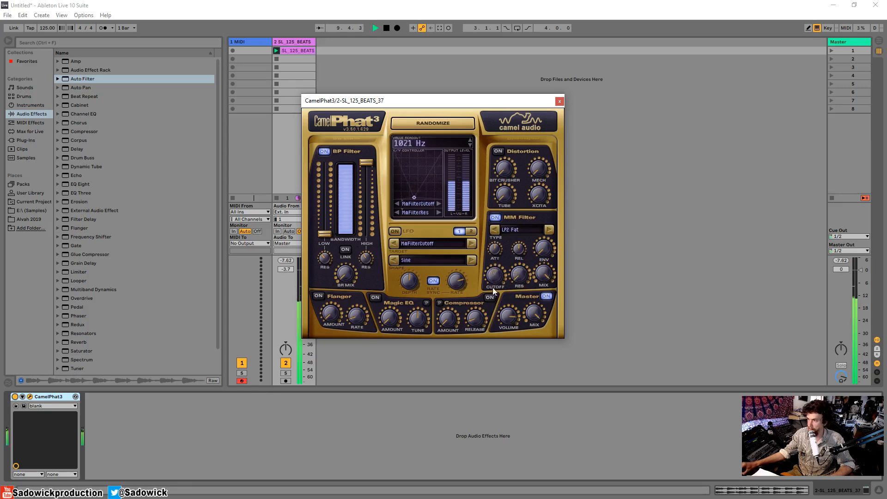
key("space")
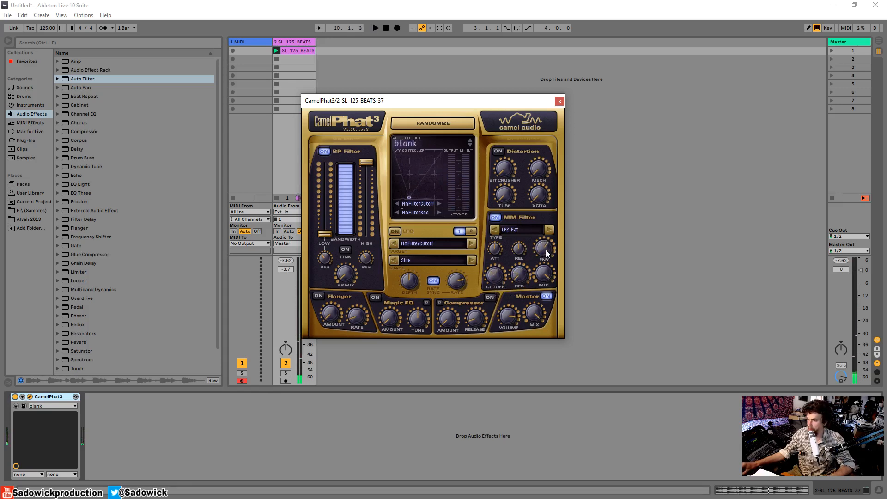
Audition the MM Filter's Env amount on the beat together with a Cutoff of about 733 Hz, and stop playback
left_click_drag(546, 250, 548, 248)
key("space")
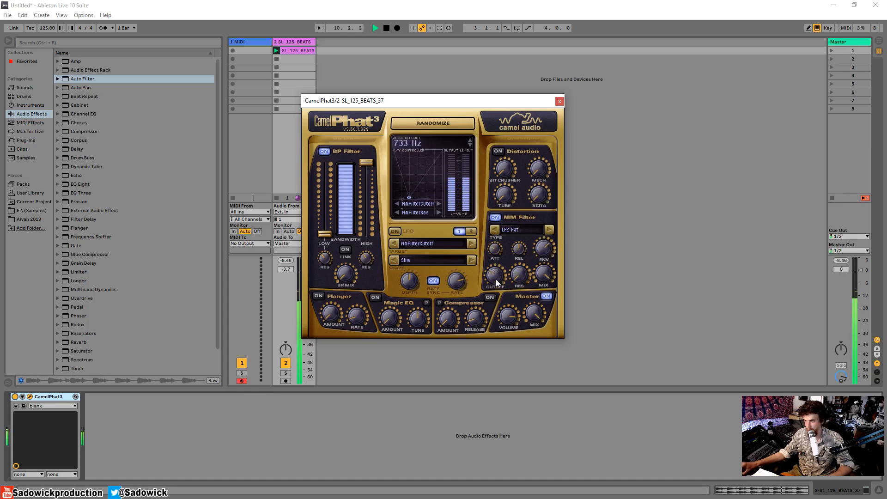
left_click_drag(517, 276, 497, 275)
left_click_drag(548, 257, 549, 252)
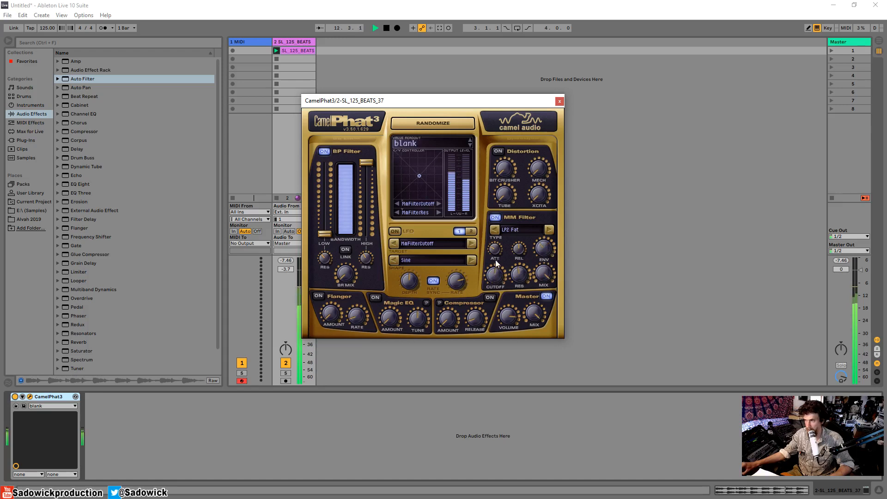
key("space")
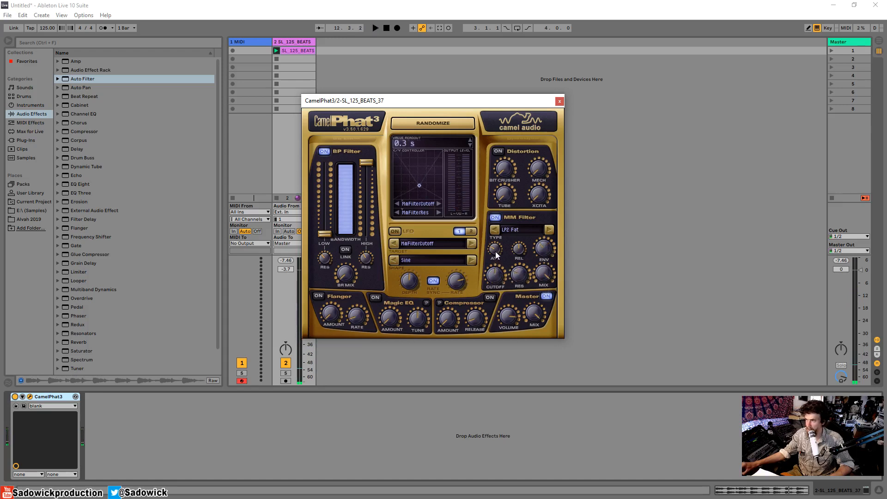
Audition the MM Filter's attack on the beat at 0.3 s and 0.5 s, readjust the envelope and stop playback
key("space")
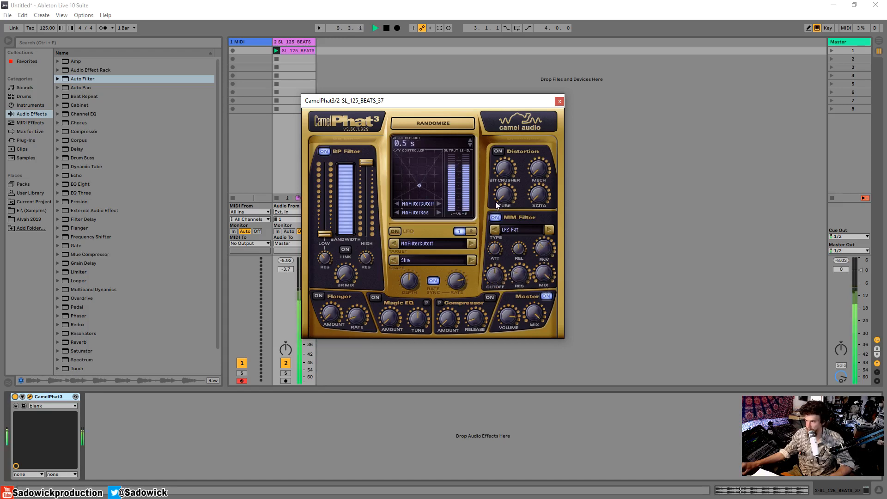
key("space")
mouse_move(537, 258)
left_mouse_down()
mouse_move(537, 217)
mouse_move(530, 256)
left_mouse_up()
key("space")
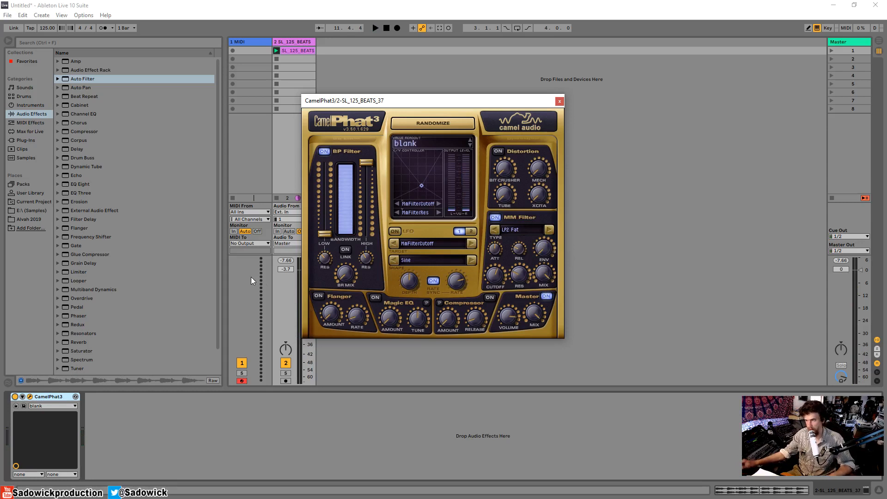
Set the MM Filter type to Formant and audition its Cutoff on the beat, including 1313 Hz
left_click(523, 229)
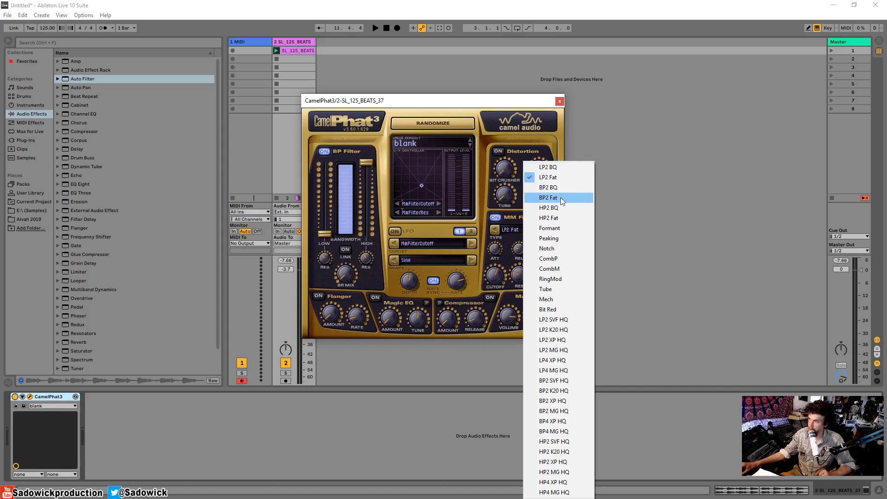
left_click(558, 228)
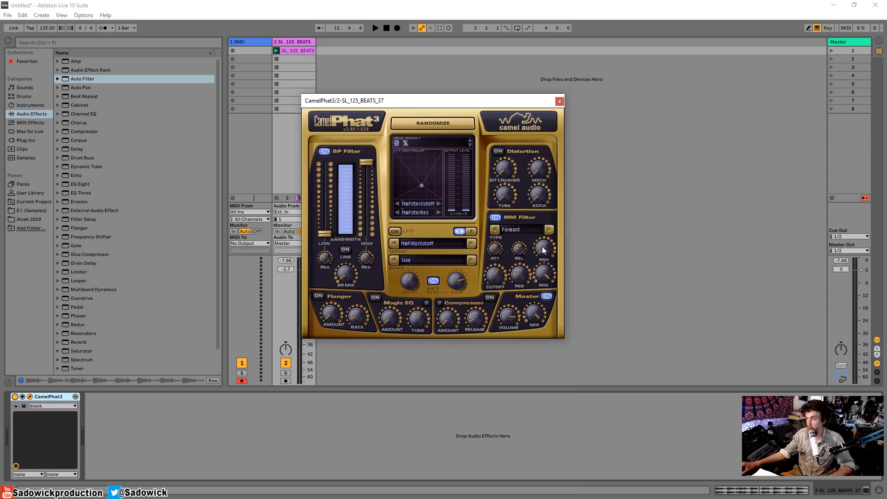
left_click_drag(495, 275, 494, 296)
key("space")
key("space")
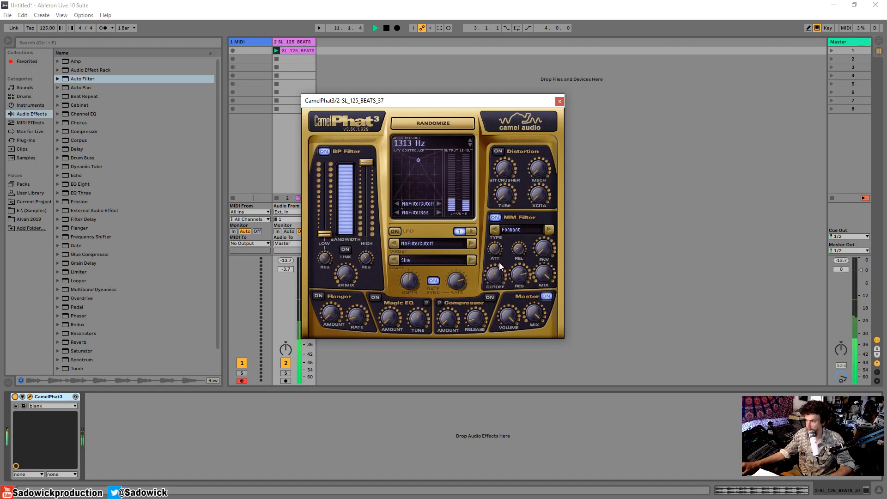
key("space")
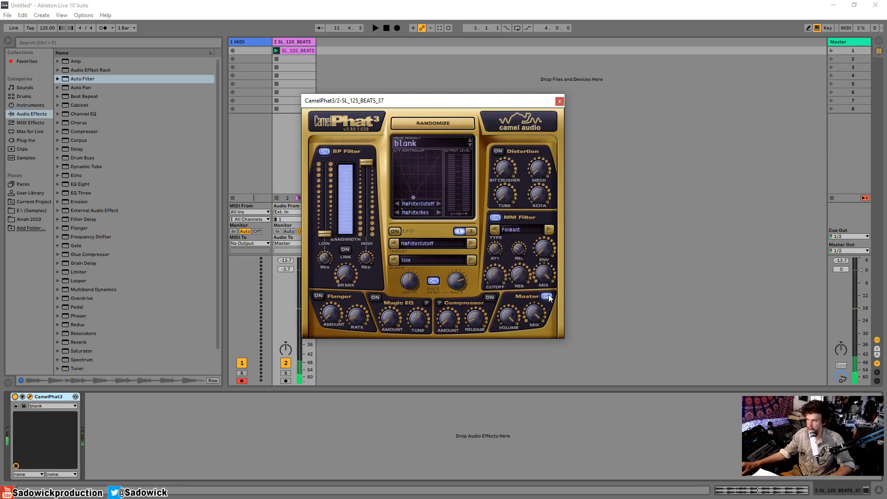
Set the MM Filter type to RingMod and audition it on the beat with the resonance at 0%
left_click(553, 229)
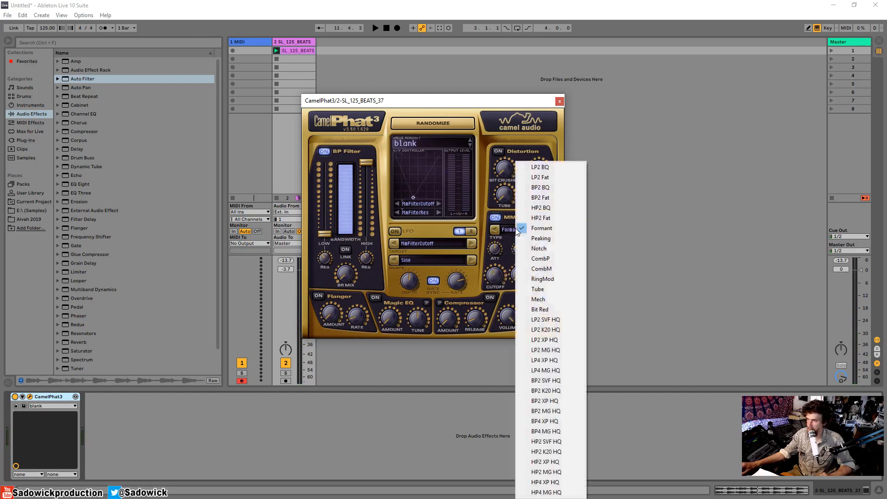
left_click(555, 279)
key("space")
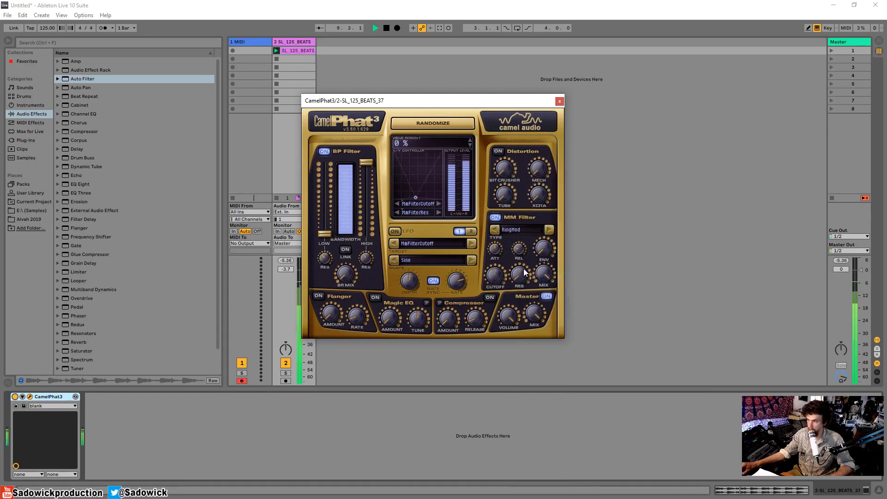
key("space")
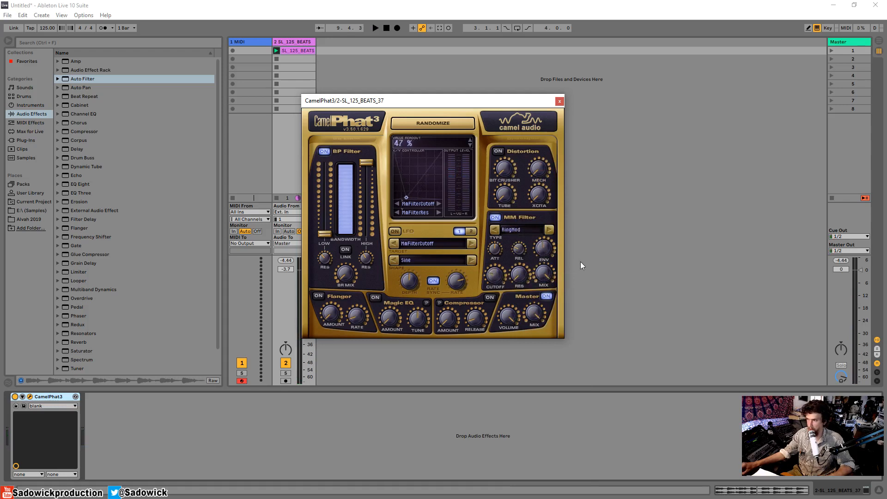
key("space")
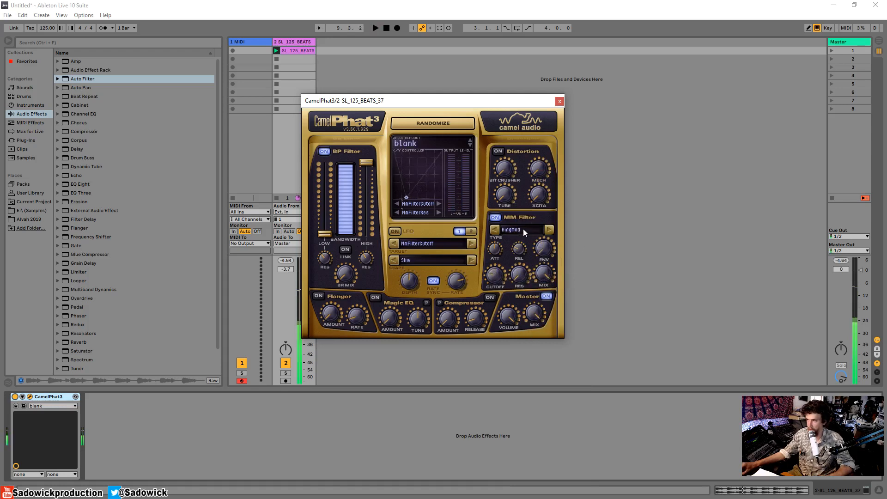
Set the MM Filter type to Tube and audition its Cutoff on the beat at 9238 Hz and 80 Hz
left_click(519, 231)
left_click(553, 289)
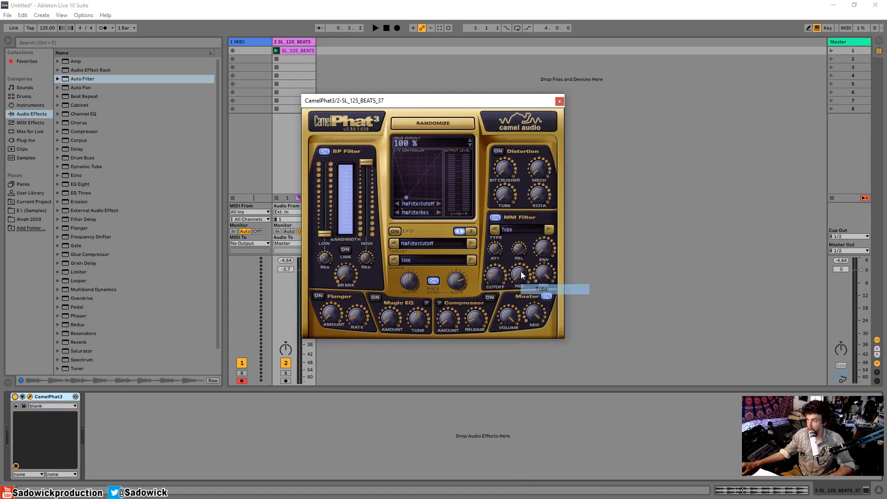
left_click_drag(493, 276, 506, 228)
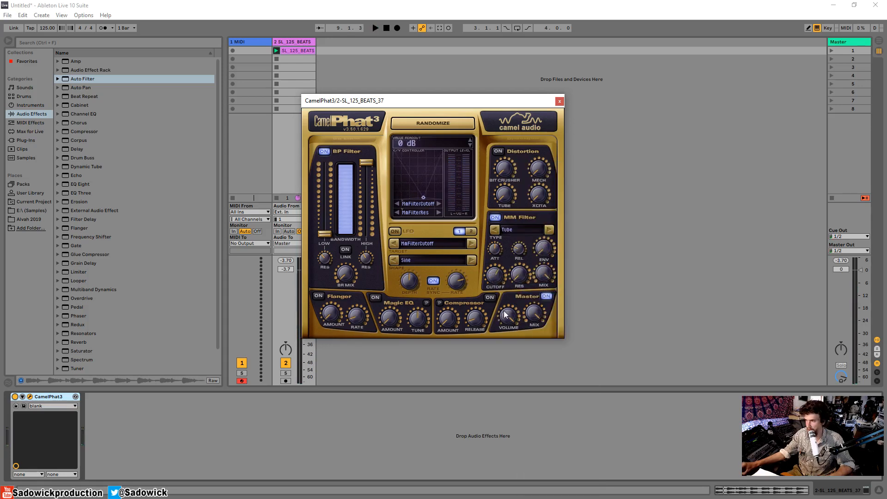
key("space")
left_click_drag(499, 273, 509, 209)
left_click_drag(545, 251, 546, 255)
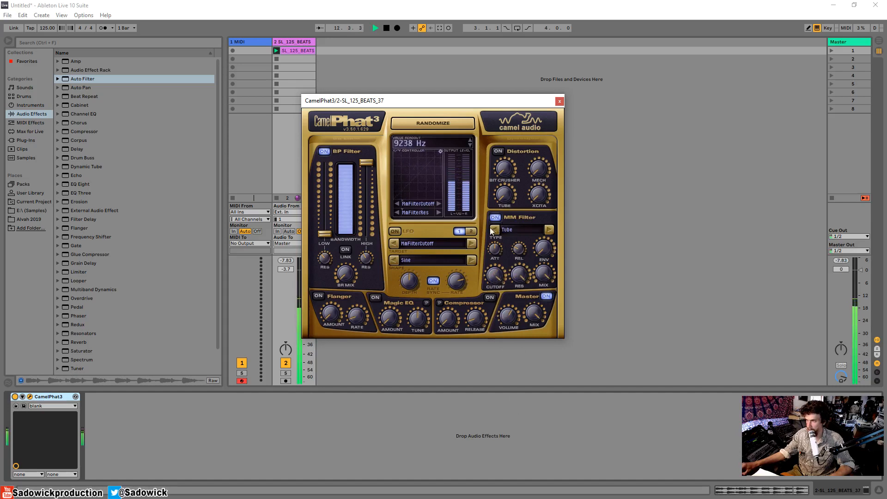
key("space")
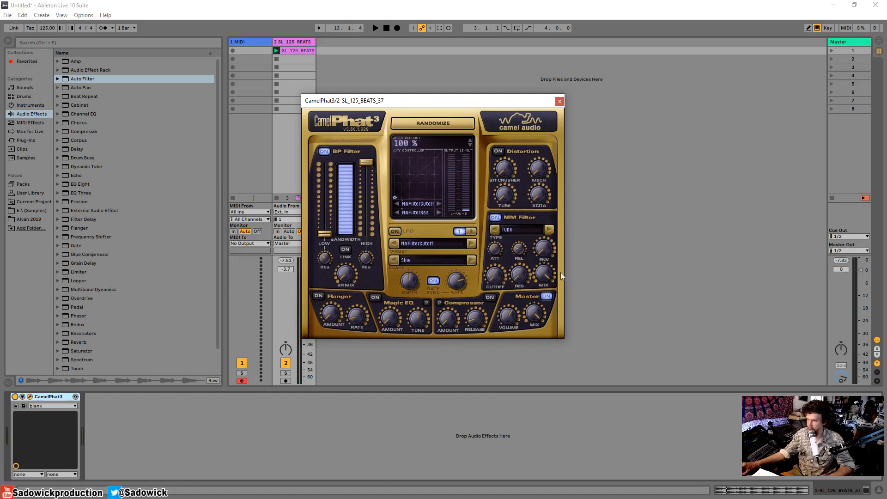
key("space")
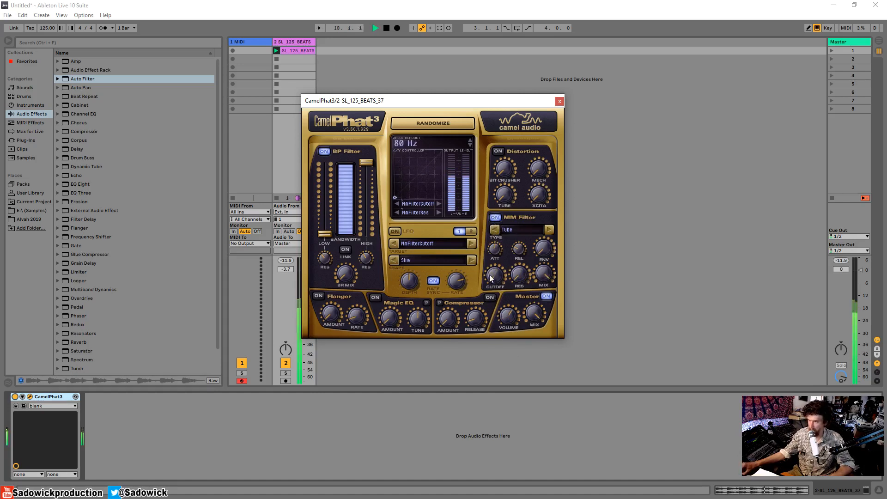
key("space")
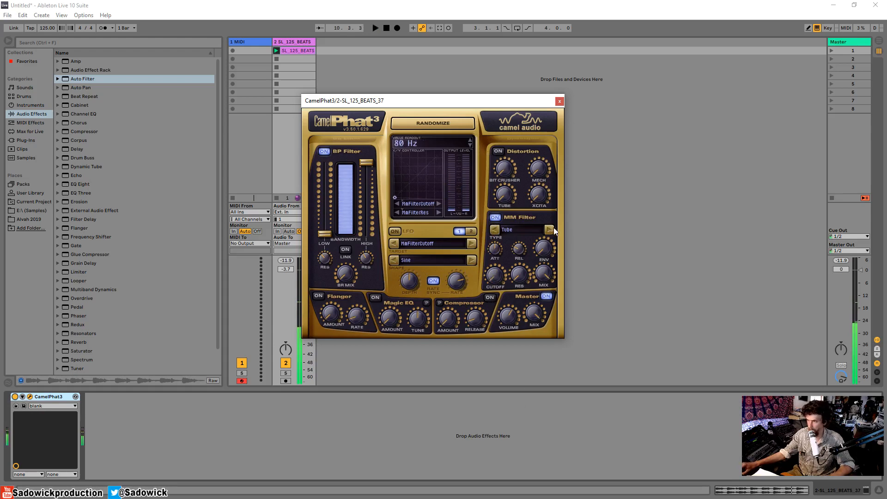
Audition the MM Filter's Mech type on the beat with the Cutoff at 80 Hz, and return the type to Tube
left_click(523, 234)
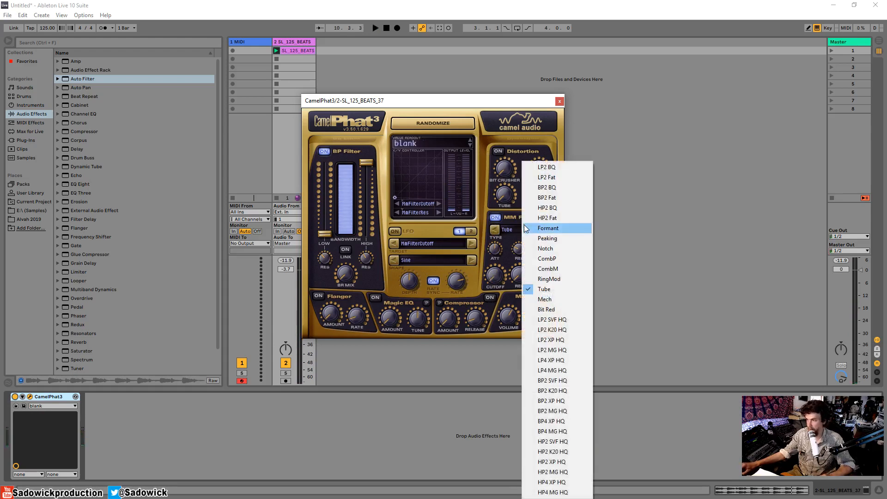
left_click(555, 299)
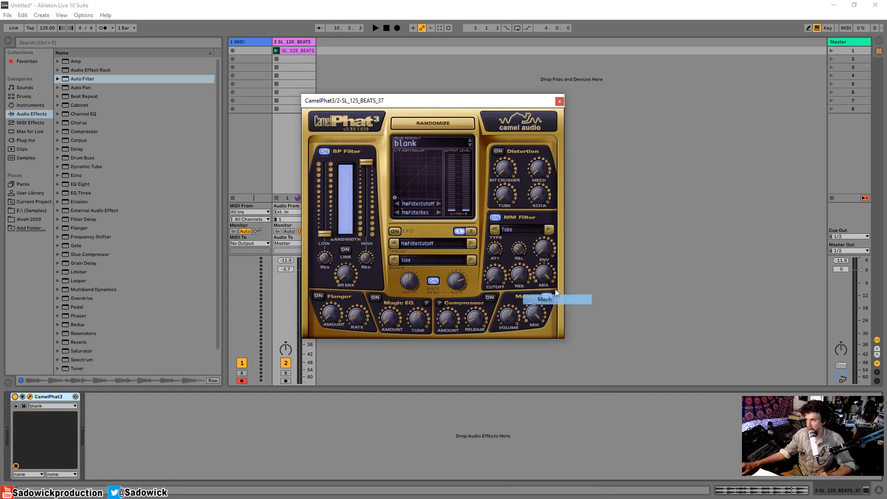
key("space")
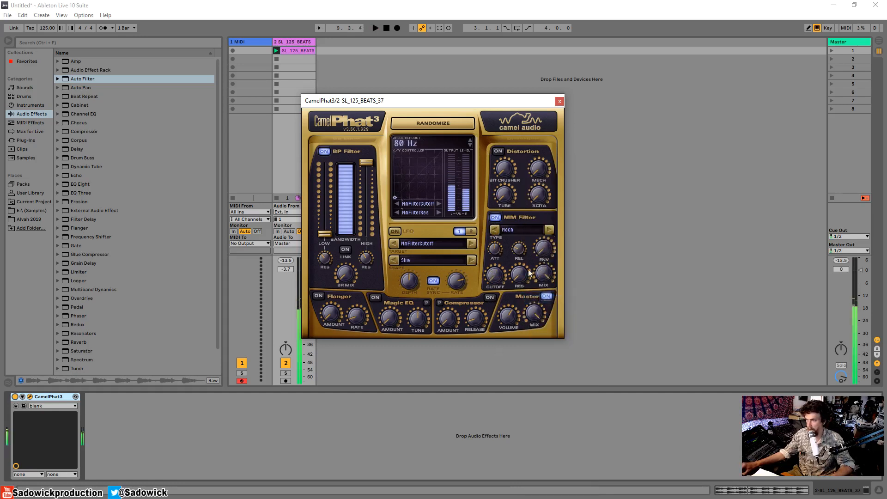
key("space")
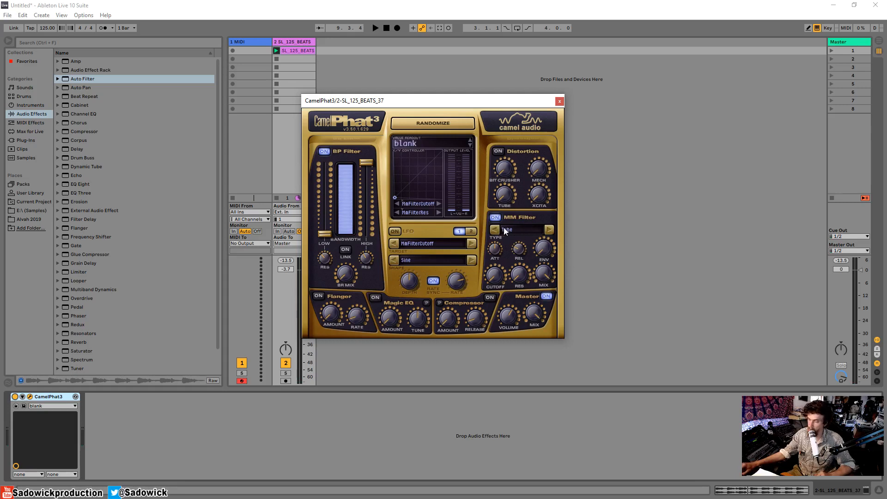
Set the MM Filter type to Bit Red, audition its Cutoff on the beat, and set the resonance to 0%
left_click(523, 230)
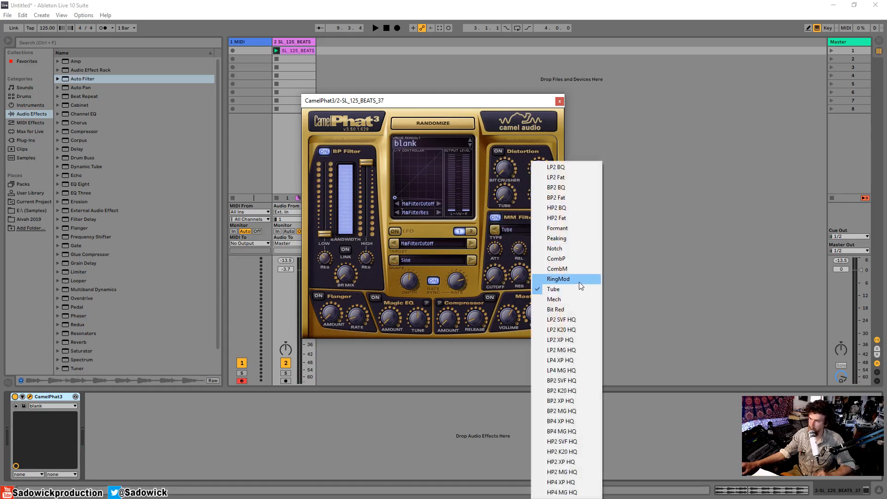
left_click(573, 309)
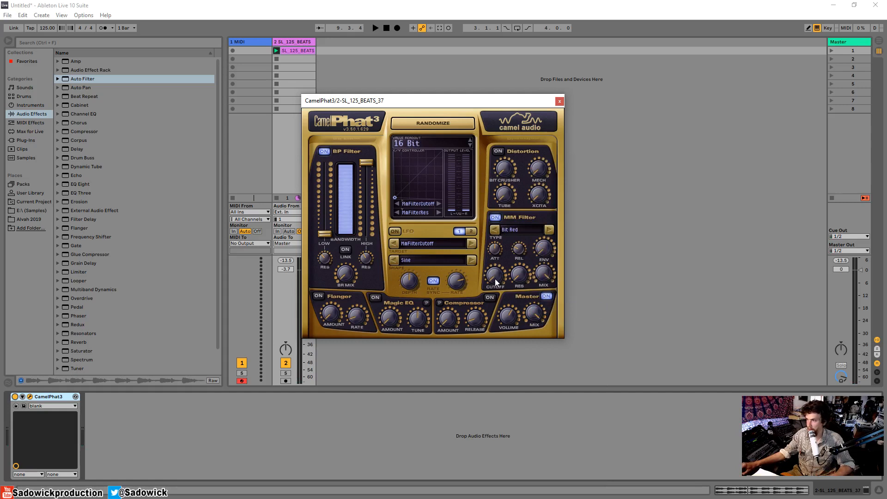
key("space")
left_click_drag(495, 279, 504, 326)
key("space")
left_click_drag(523, 261, 511, 340)
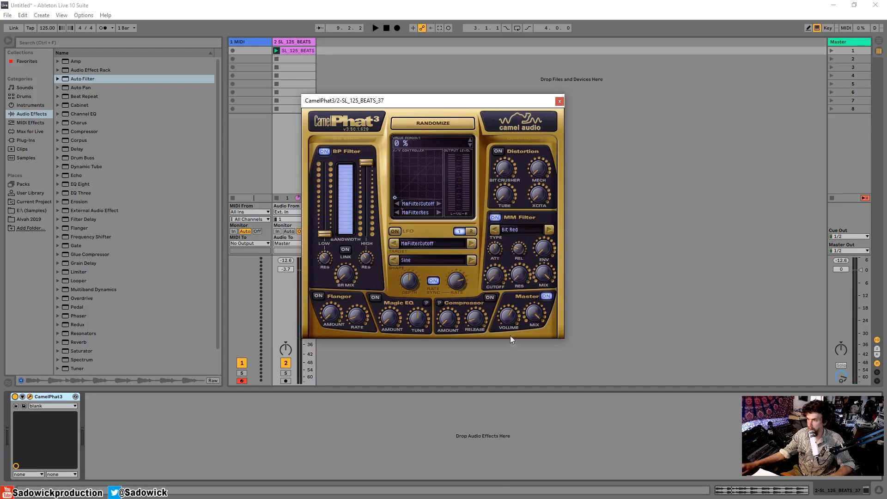
Audition the MM Filter's Bit Red type on the beat again, sweeping the Cutoff up and back down to its minimum
left_click(517, 232)
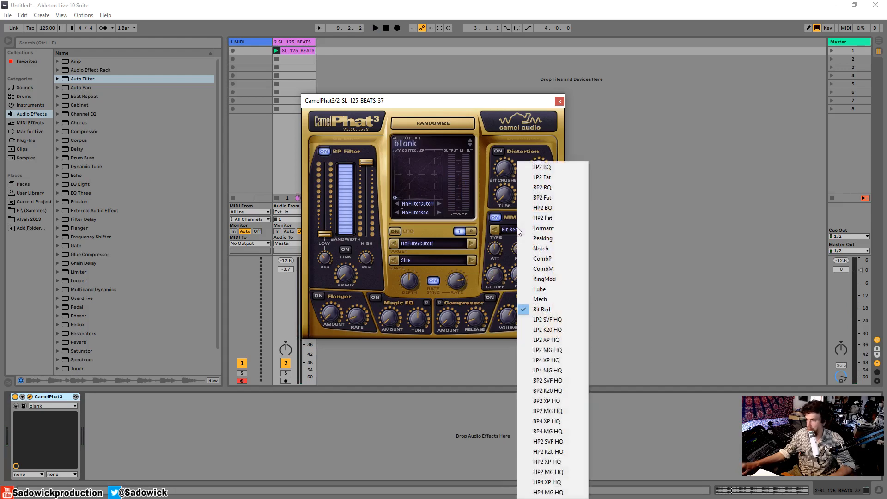
left_click(504, 220)
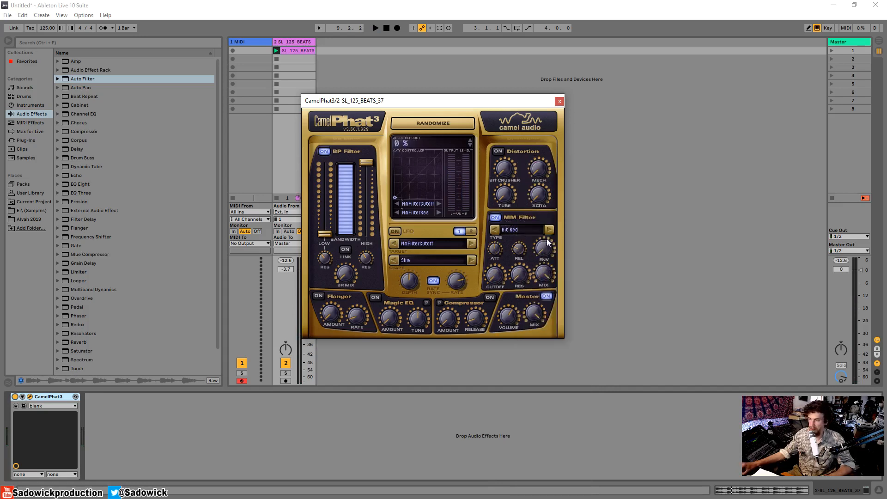
key("space")
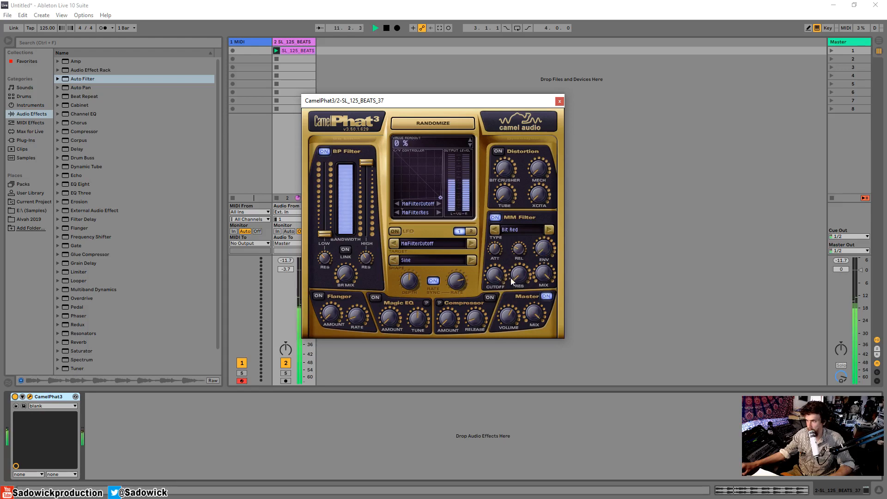
key("space")
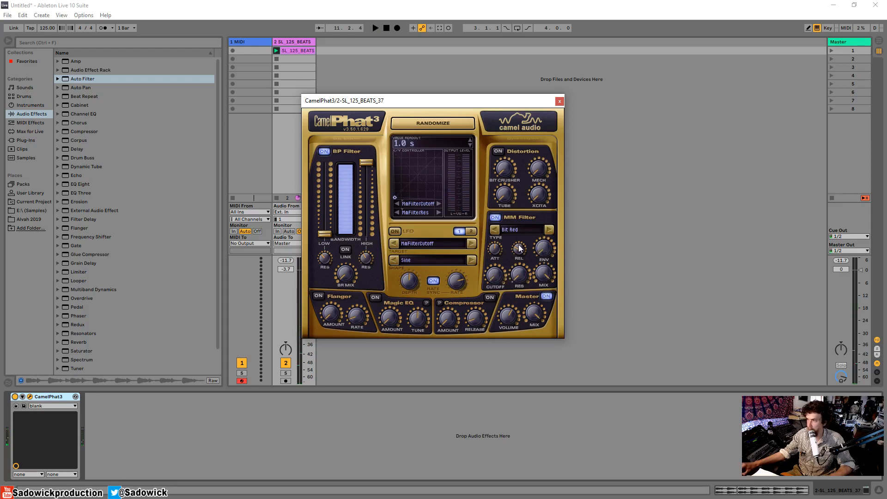
Set the MM Filter type to LP2 SVF HQ and audition it on the beat with the resonance at about 59%, sweeping the Cutoff through 1621 Hz
left_click(510, 229)
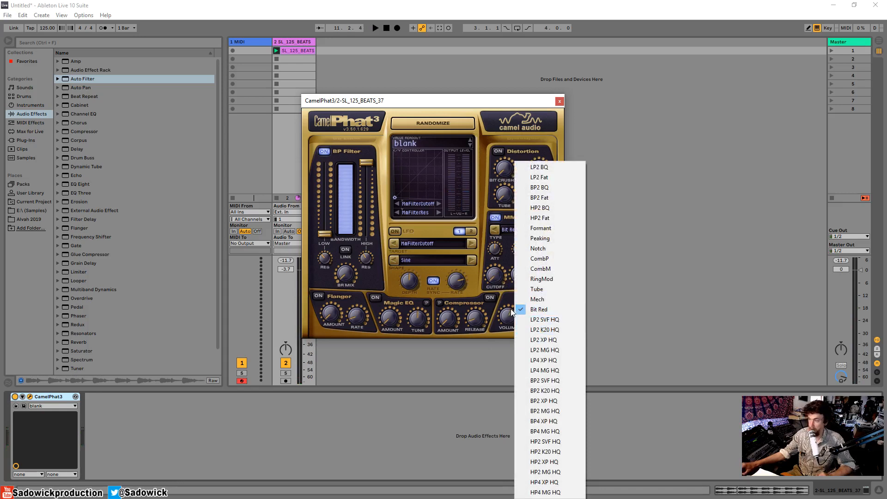
left_click(560, 321)
key("space")
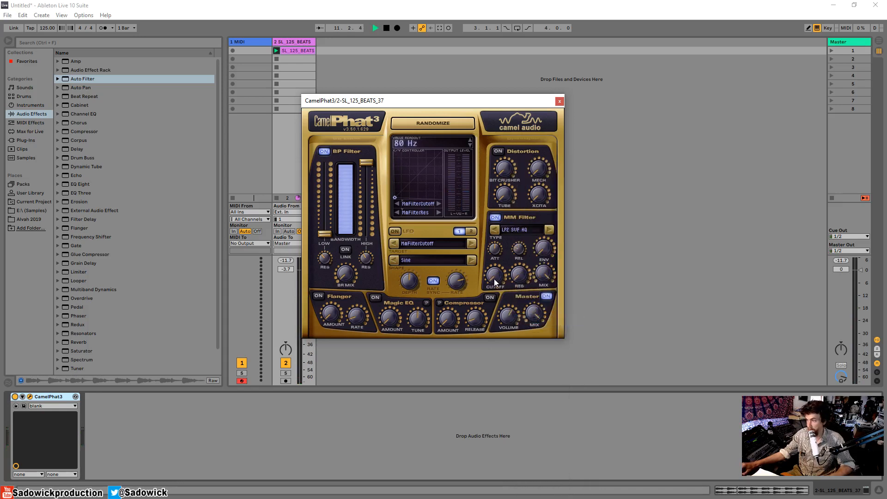
left_click_drag(491, 214, 494, 175)
left_click_drag(522, 271, 524, 217)
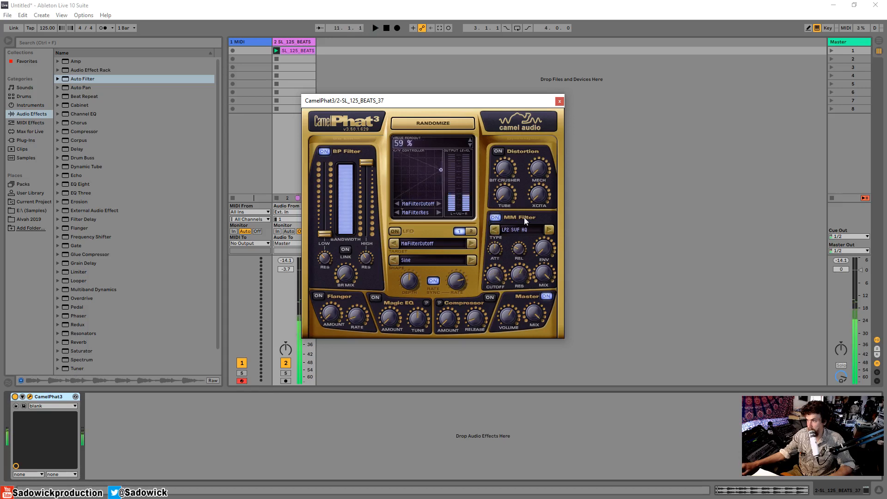
key("space")
left_click_drag(551, 306, 550, 313)
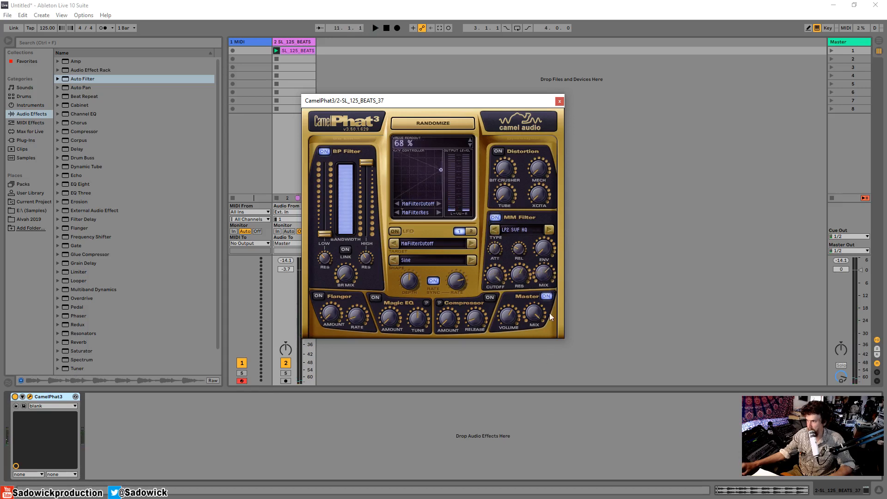
key("space")
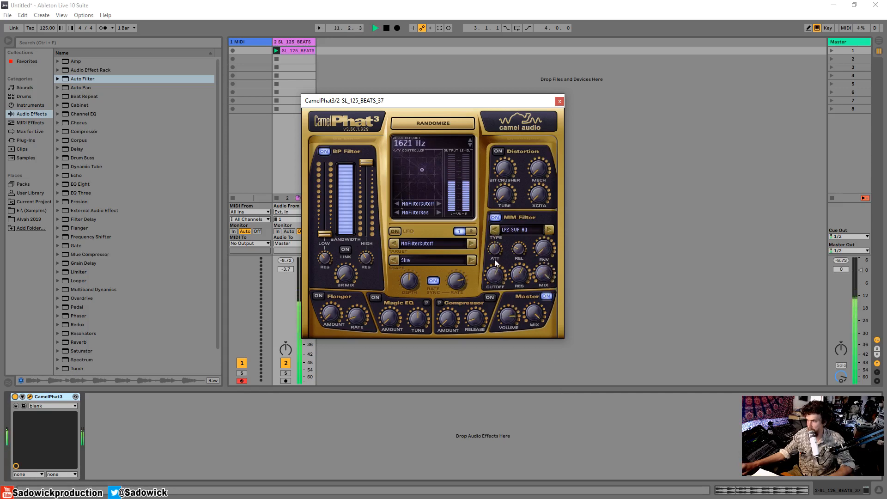
key("space")
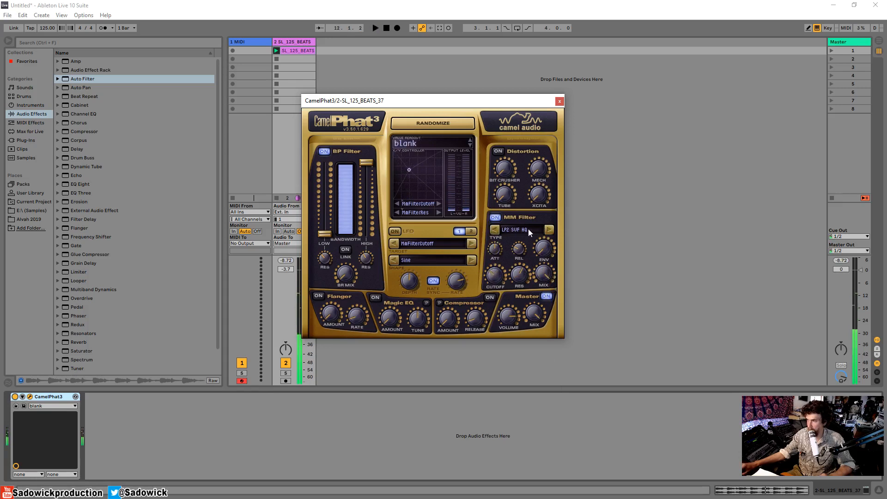
Set the MM Filter type back to Tube and audition its Cutoff on the beat, from about 659 Hz down to near the minimum
left_click(520, 230)
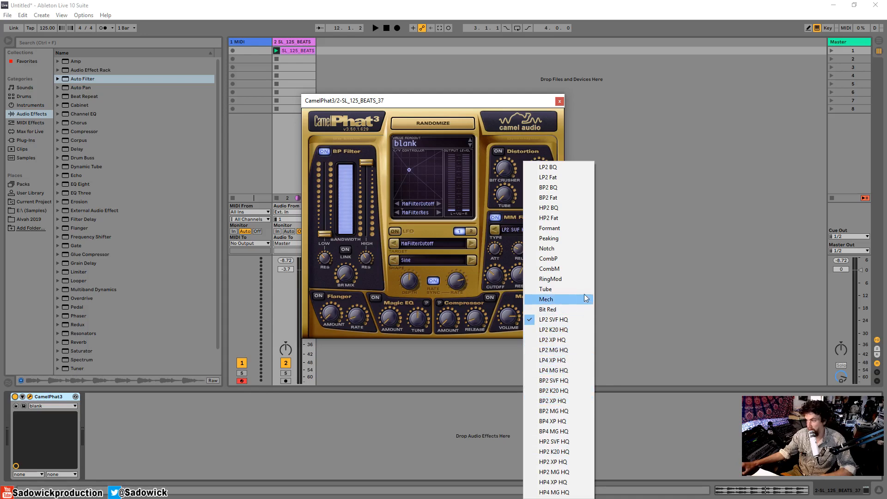
left_click(469, 101)
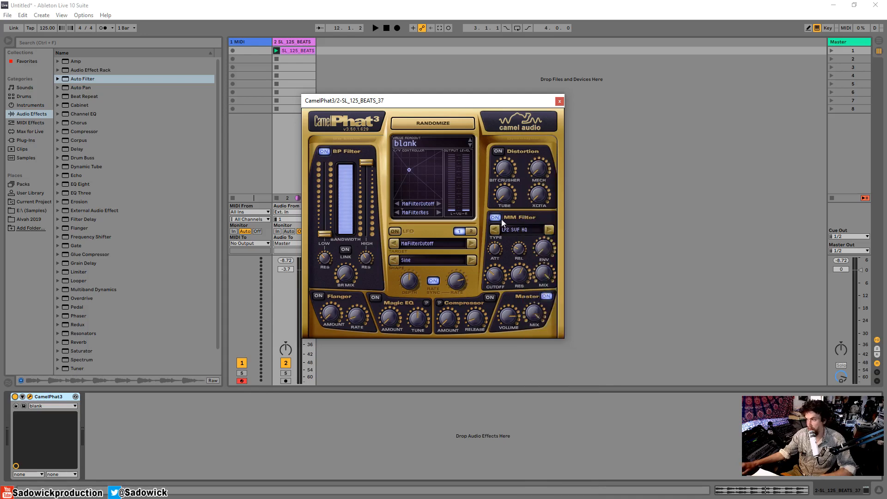
left_click(525, 227)
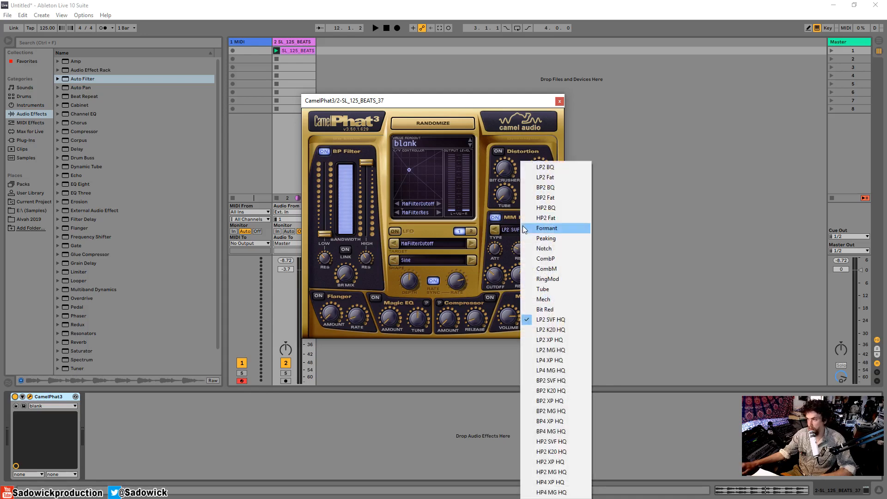
left_click(555, 291)
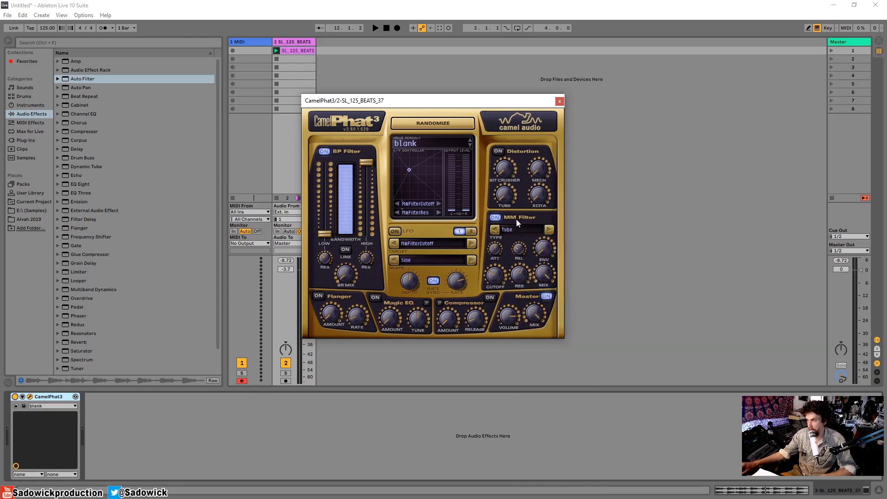
key("space")
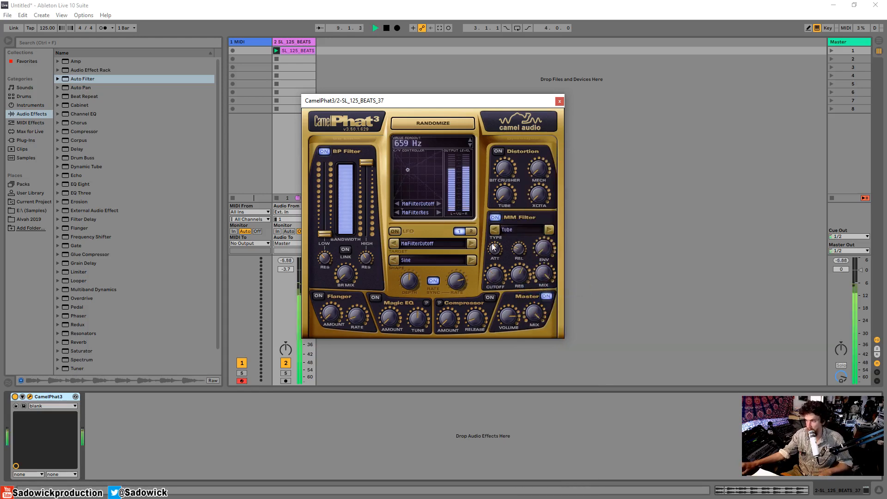
mouse_move(495, 275)
left_mouse_down()
mouse_move(494, 293)
mouse_move(494, 285)
mouse_move(547, 301)
mouse_move(547, 278)
mouse_move(546, 320)
left_mouse_up()
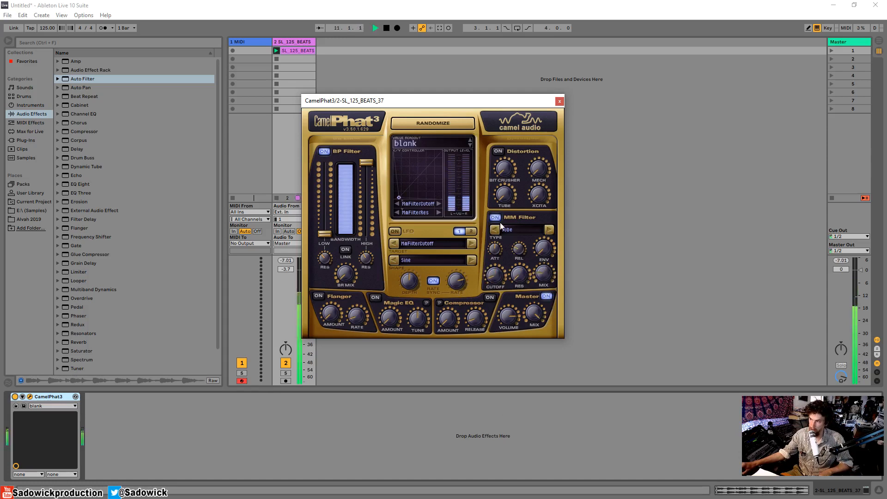
key("space")
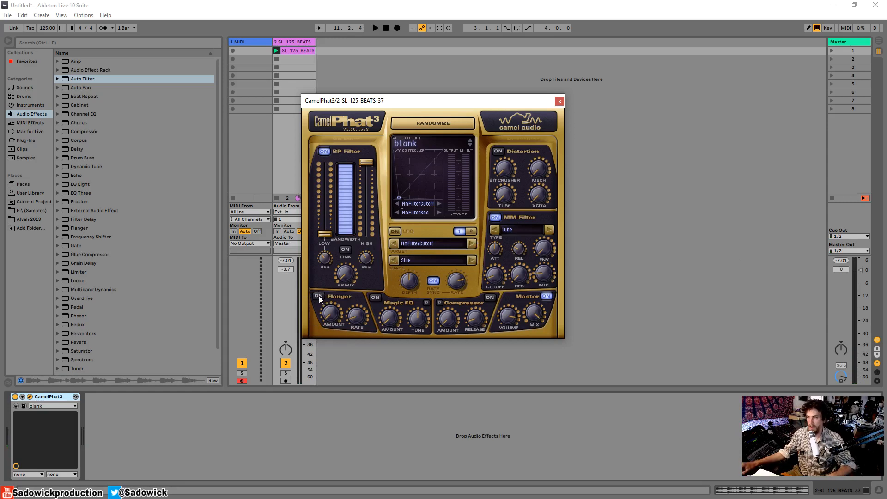
Turn on the Flanger and audition its Rate on the beat at 1.1 Hz and 0.5 Hz
left_click_drag(355, 319, 367, 231)
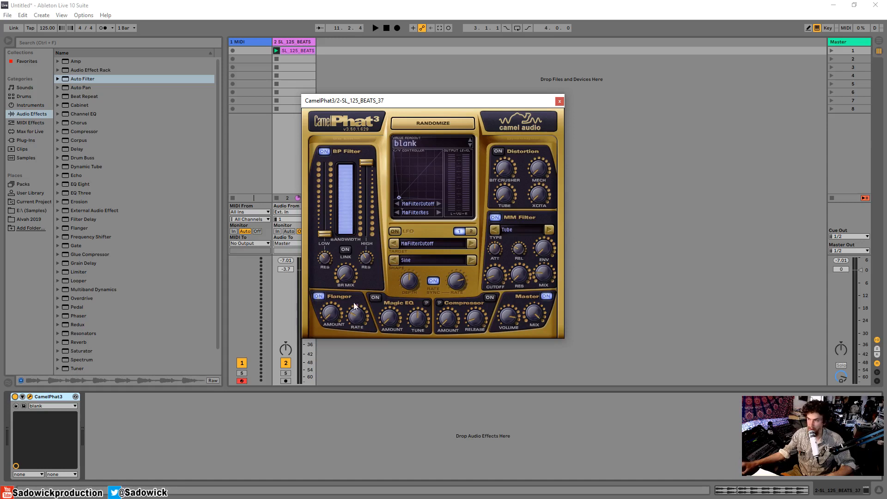
key("space")
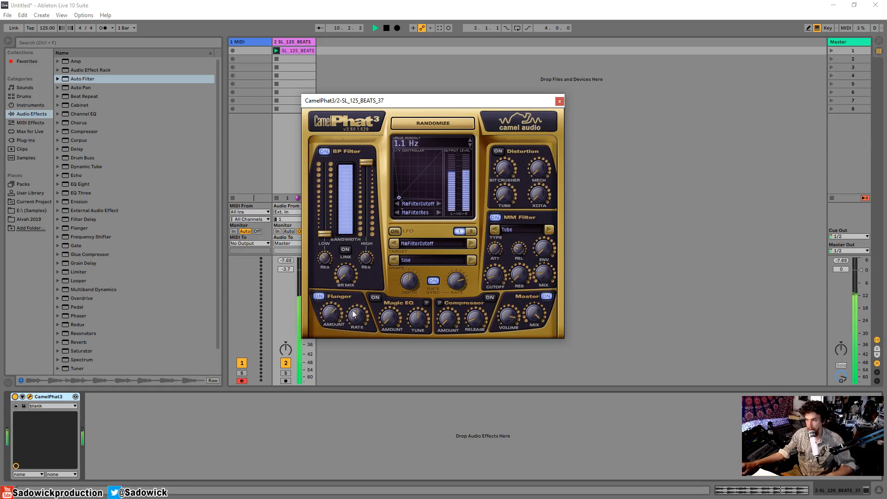
left_click_drag(354, 315, 356, 327)
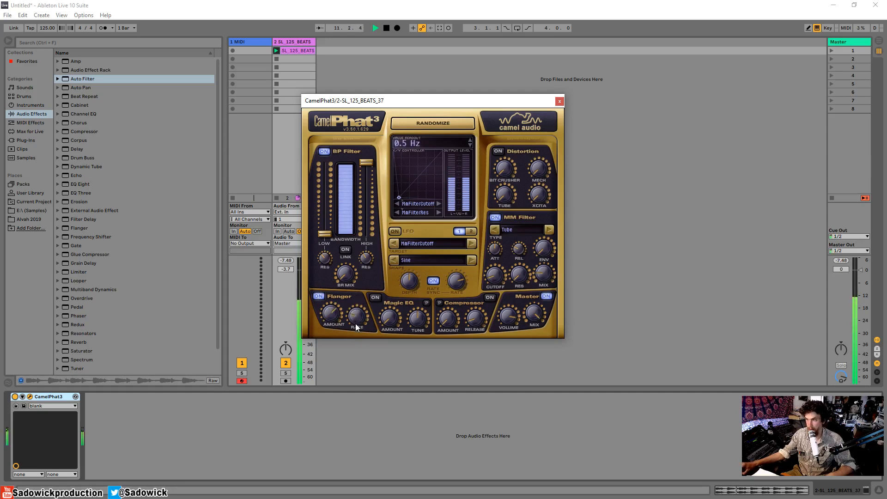
Audition the beat with the BP Filter's low cutoff at 706 Hz, turn off the Flanger, and return the low cutoff to its minimum
left_click_drag(325, 234, 324, 197)
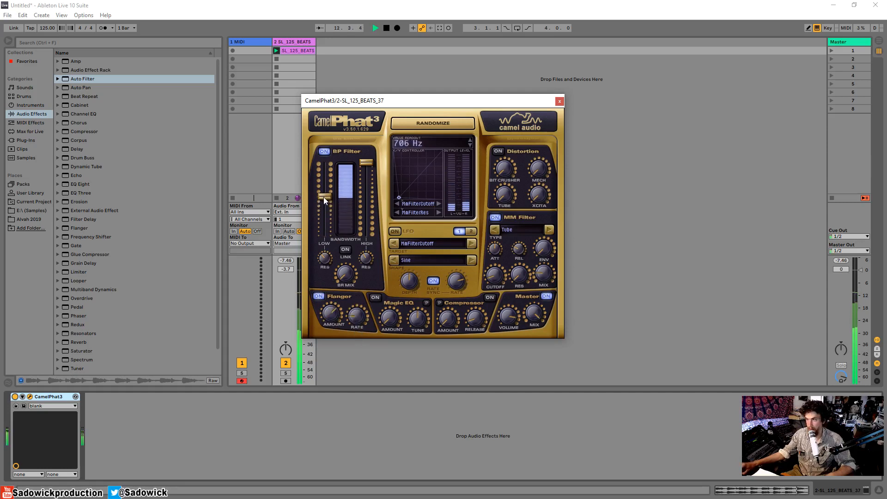
left_click(319, 296)
key("space")
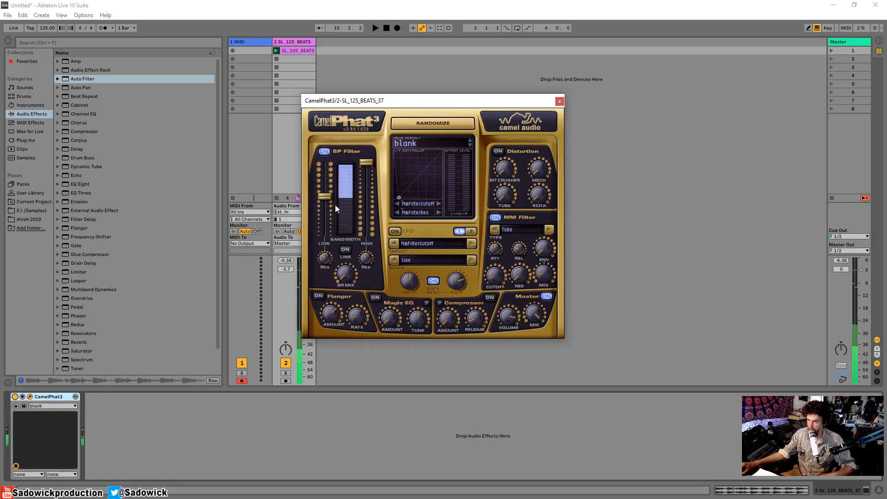
left_click_drag(325, 197, 300, 399)
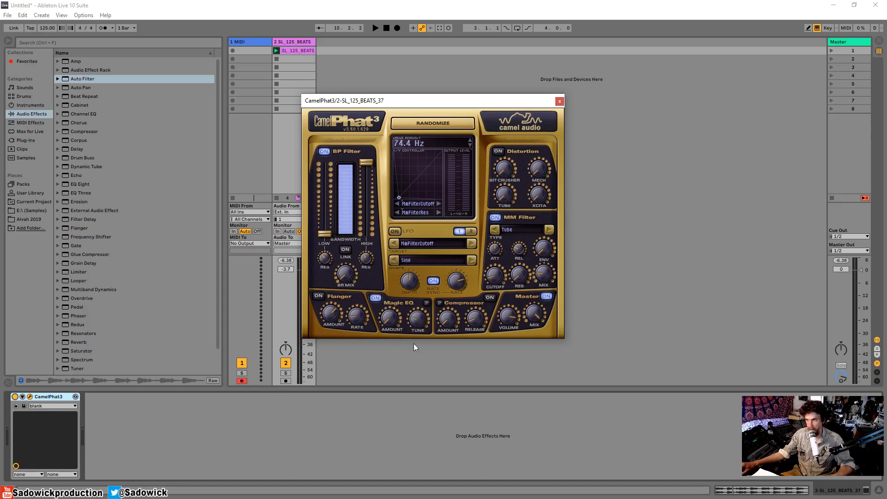
Turn on the Magic EQ, adjust its Tune, and audition its Amount on the beat, including 57%
mouse_move(412, 309)
left_mouse_down()
mouse_move(419, 251)
mouse_move(421, 319)
left_mouse_up()
left_click_drag(420, 358, 421, 470)
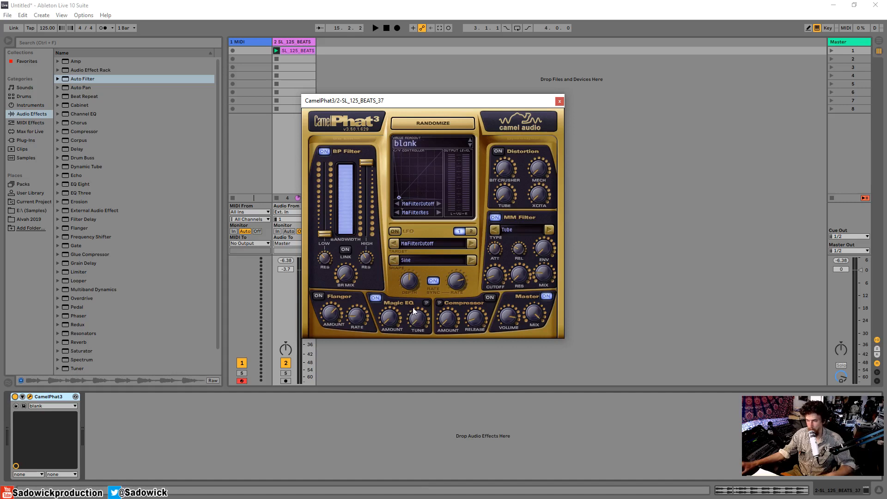
key("space")
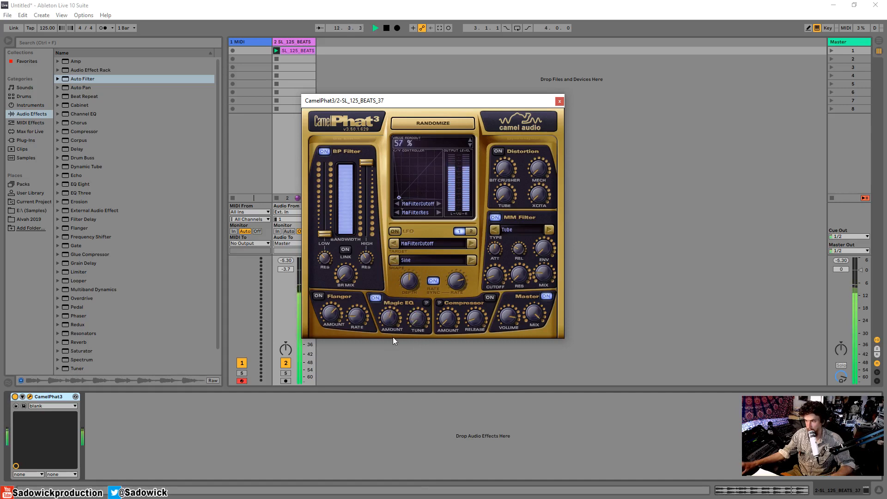
Bypass and re-enable the Master for comparison, and audition the Magic EQ with Tune at 60.0 Hz and Amount at 46%
left_click(548, 296)
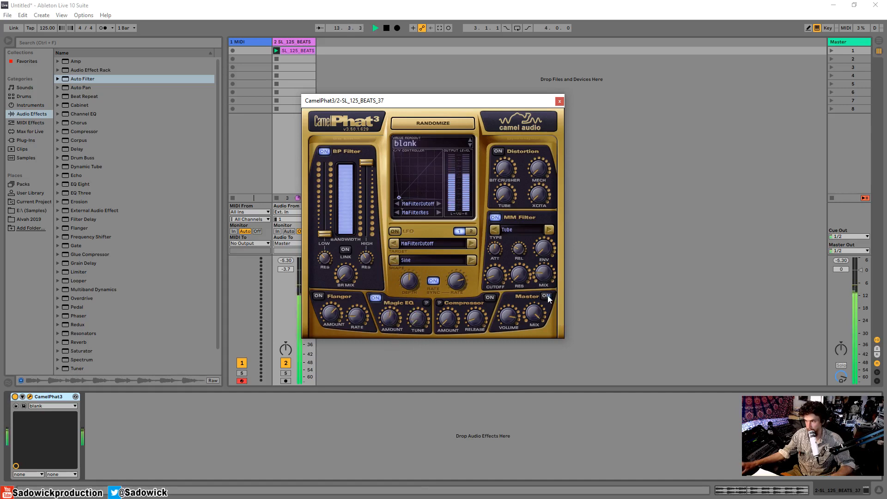
left_click(548, 297)
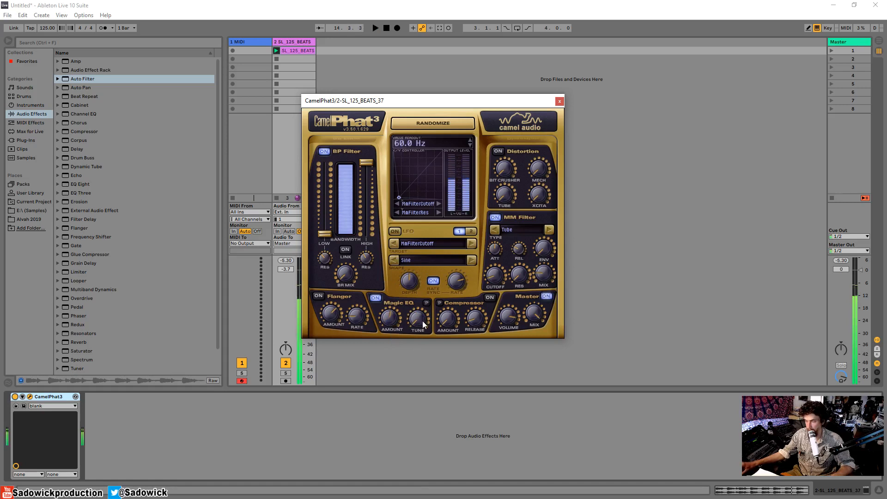
key("space")
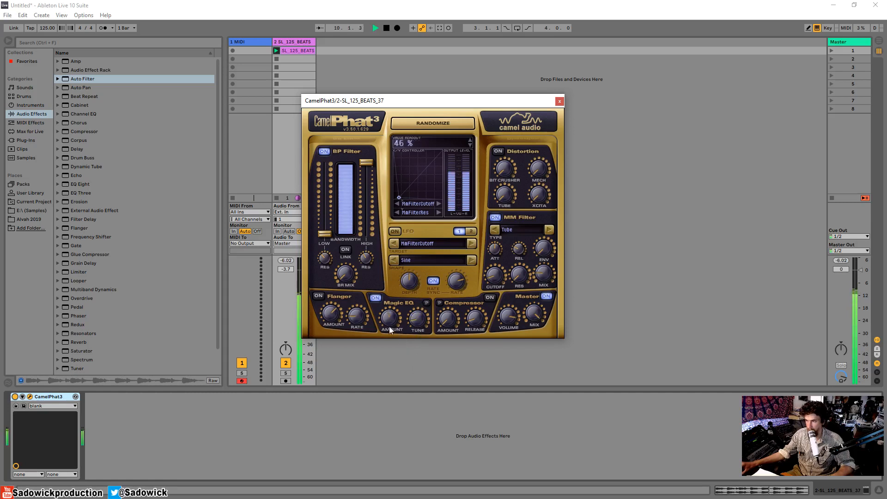
key("space")
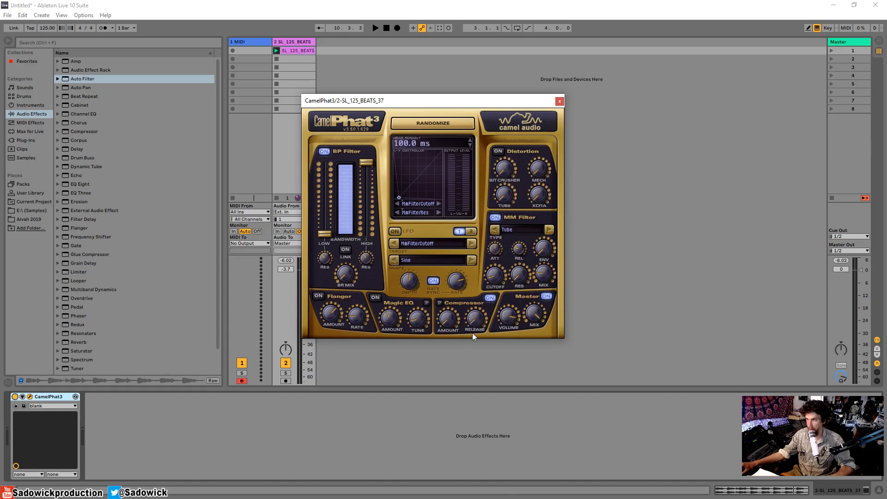
Audition the Compressor on the beat, trying its Release at 698.5 ms and its Amount at -12 dB
left_click_drag(445, 322, 456, 373)
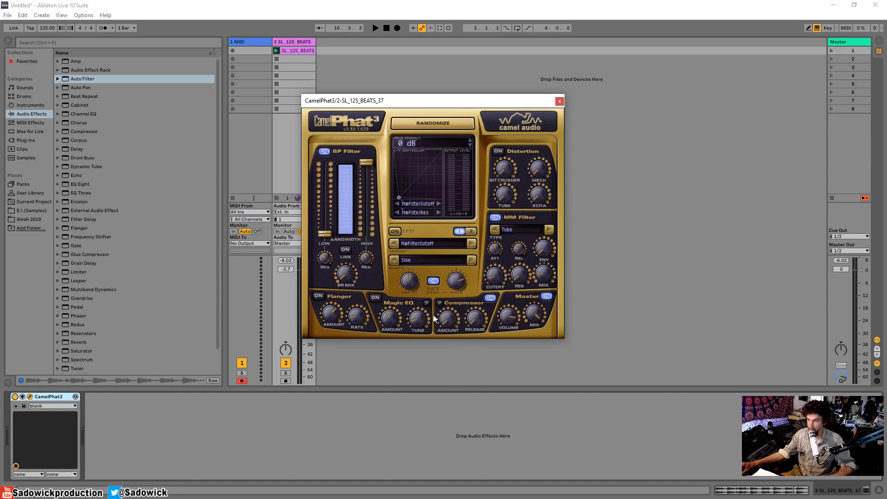
key("space")
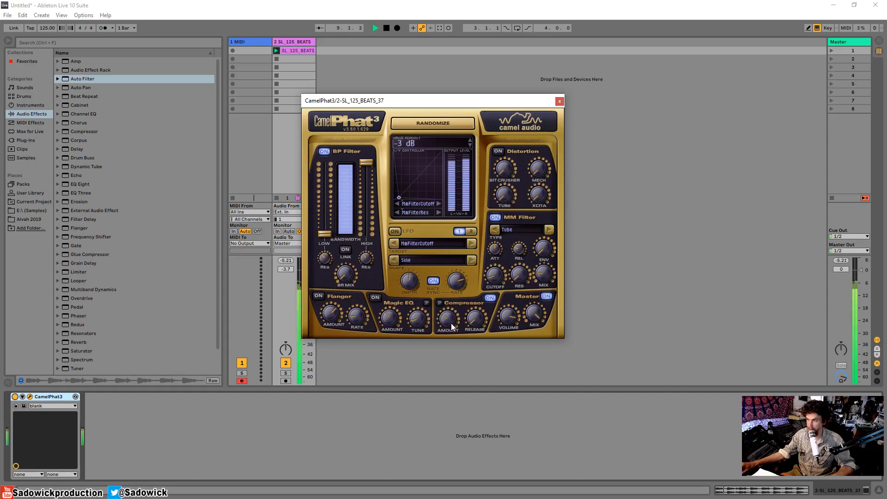
left_click_drag(451, 307, 449, 395)
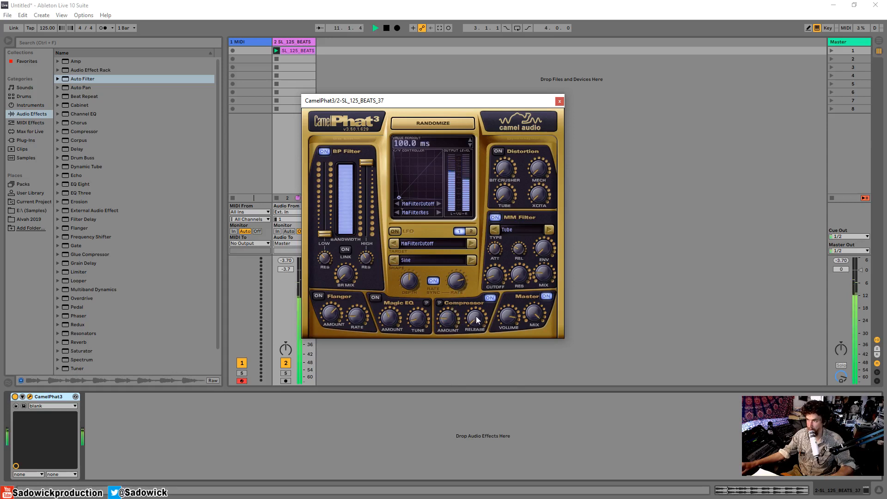
left_click_drag(478, 307, 481, 293)
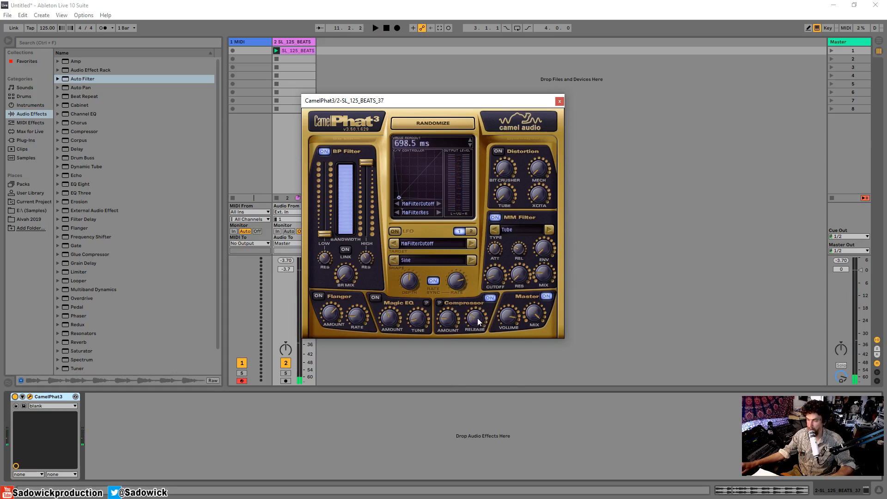
key("space")
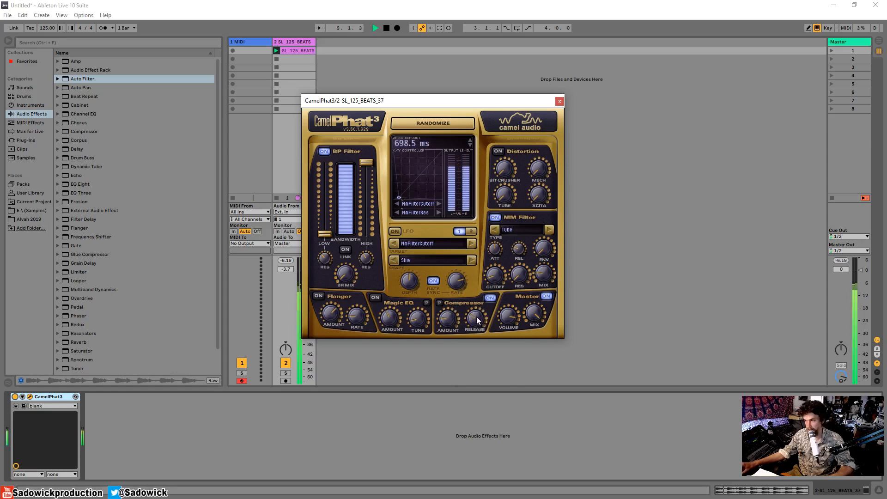
left_click_drag(477, 317, 465, 329)
left_click_drag(448, 310, 450, 274)
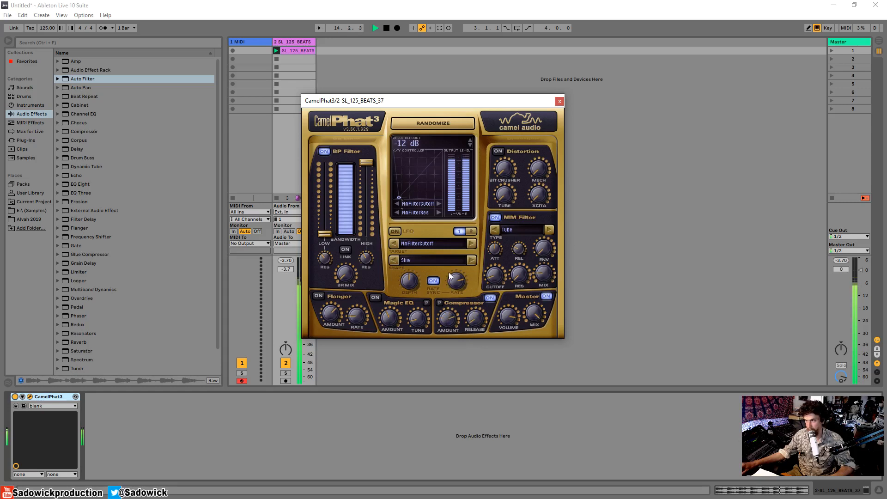
key("space")
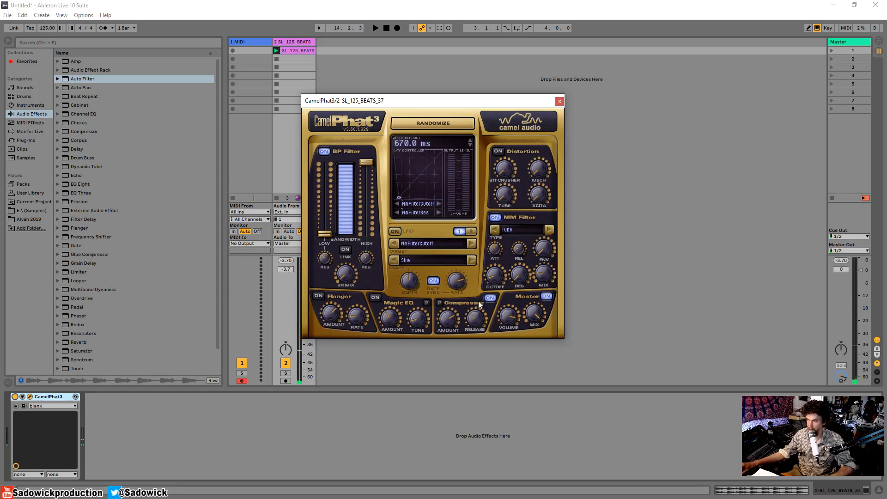
Audition the Compressor's Release on the beat at 1810.0 ms, 100.0 ms and 271.0 ms, and readjust its Amount
key("space")
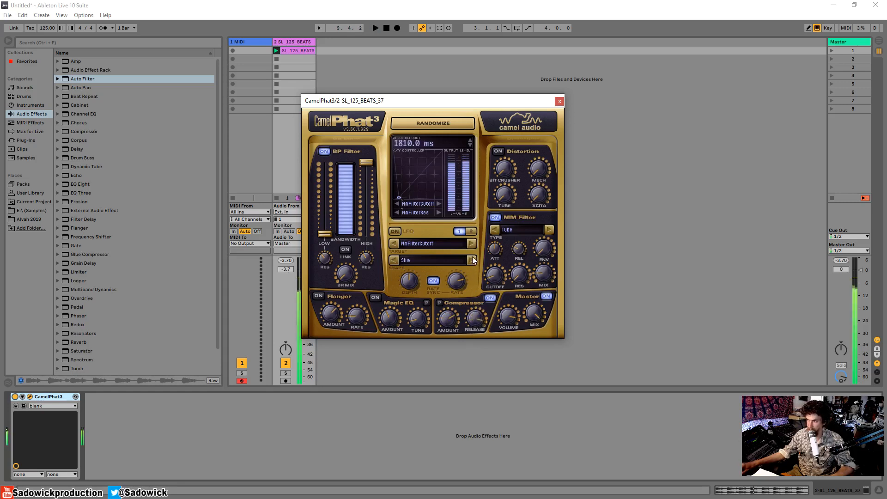
key("space")
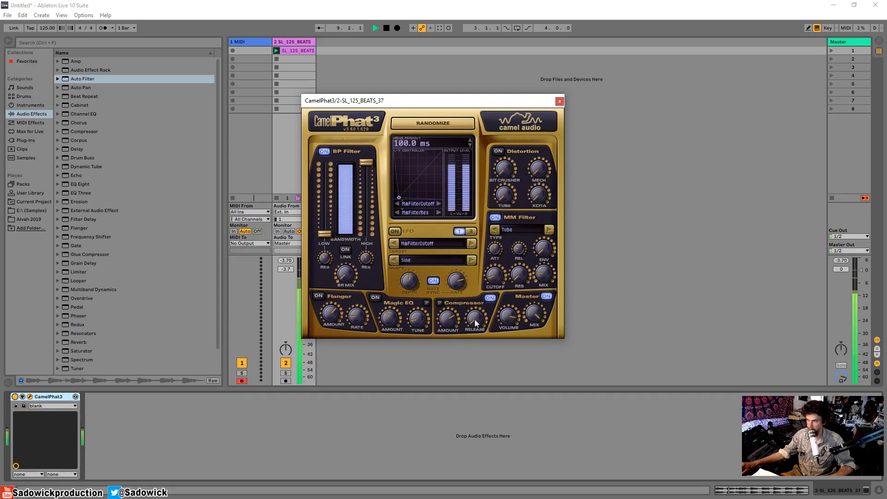
key("space")
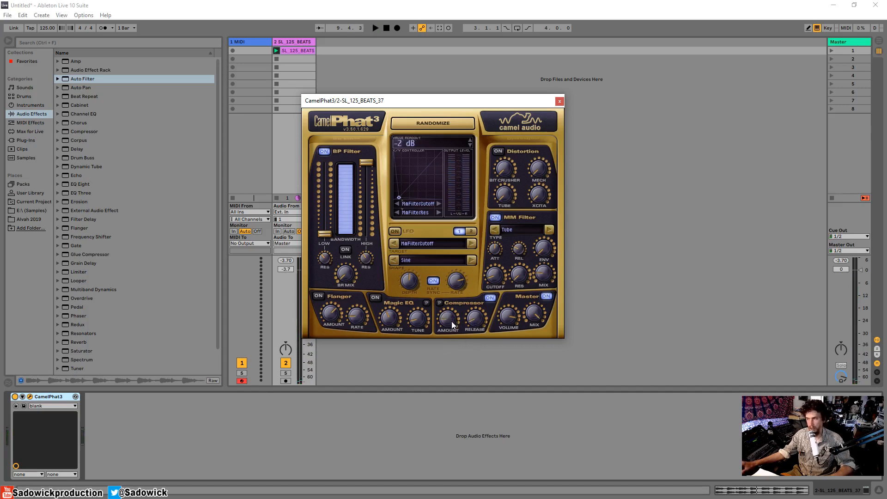
key("space")
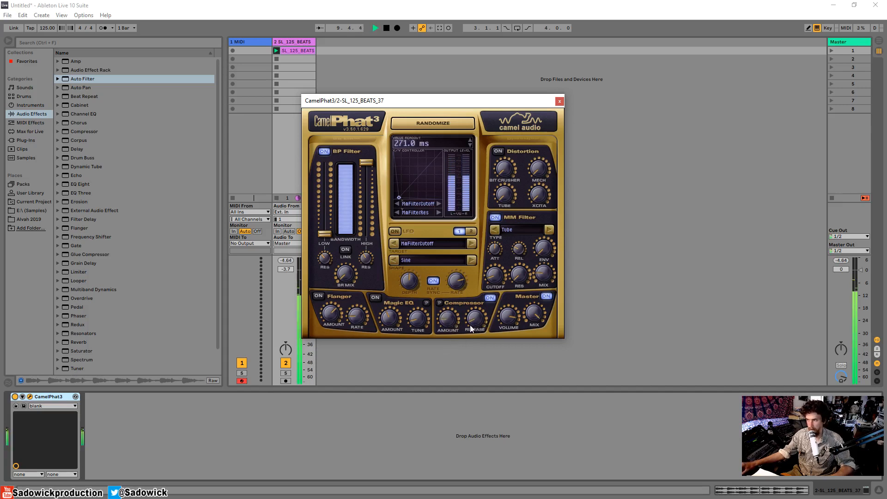
left_click_drag(449, 321, 447, 334)
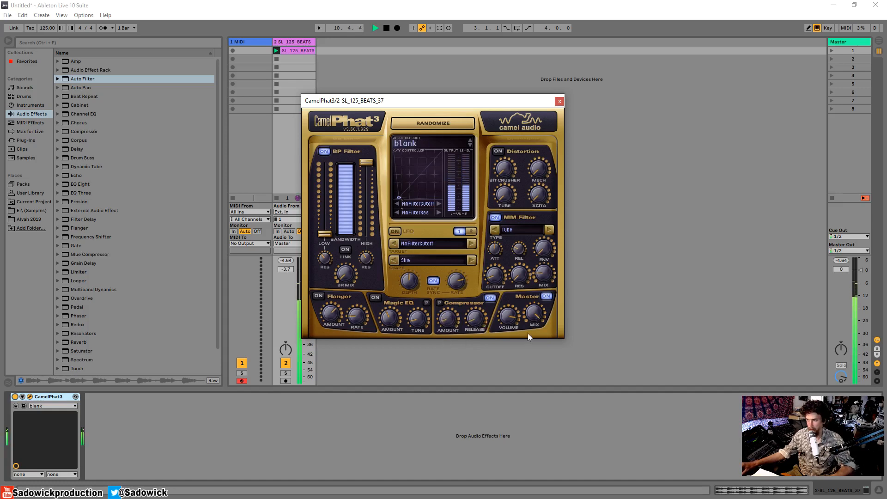
Lower the Master Volume to -7 dB, and bypass and re-enable the Master for comparison
left_click_drag(508, 318, 506, 331)
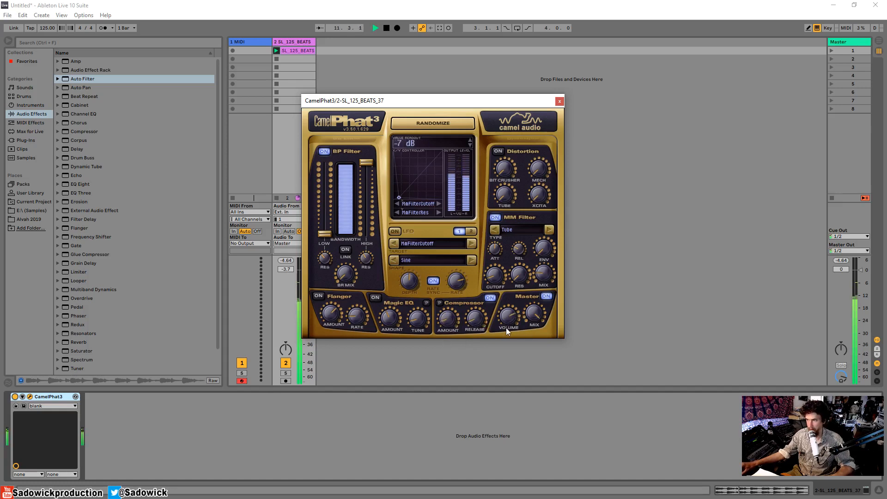
left_click(547, 297)
left_click(547, 297)
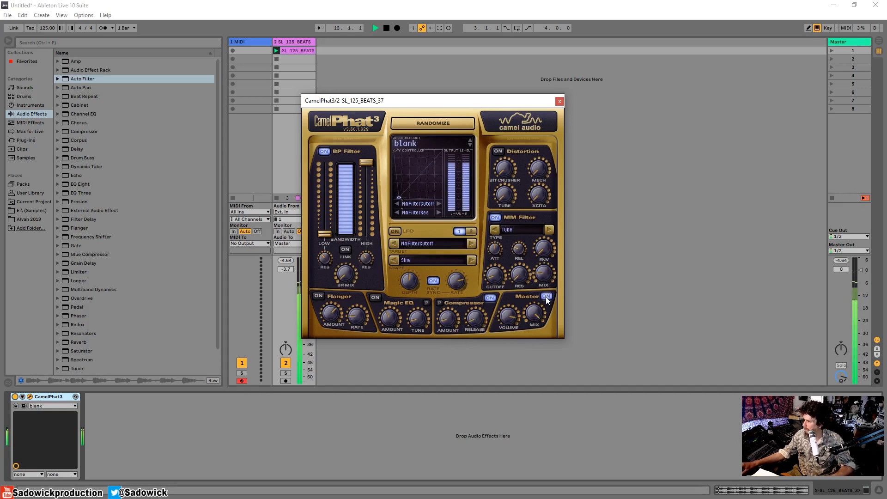
Turn on the Magic EQ, audition the Master Volume at -2 dB, and compare the beat with the Master bypassed and enabled
key("space")
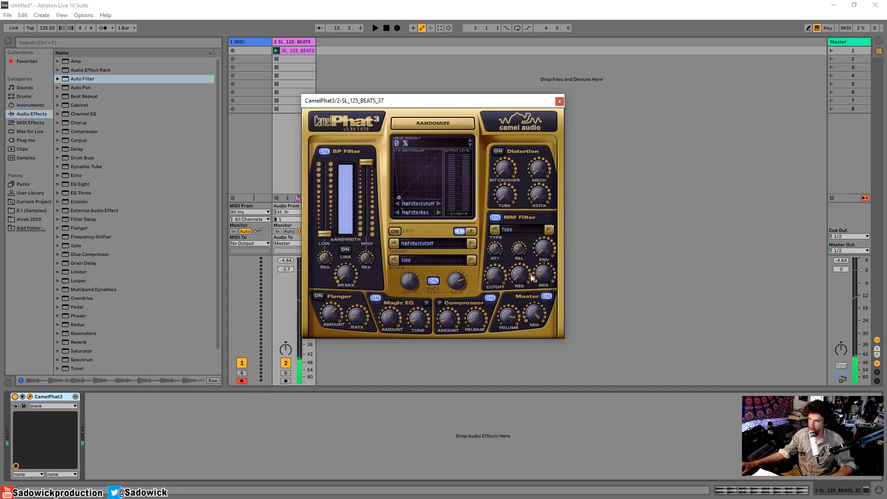
key("space")
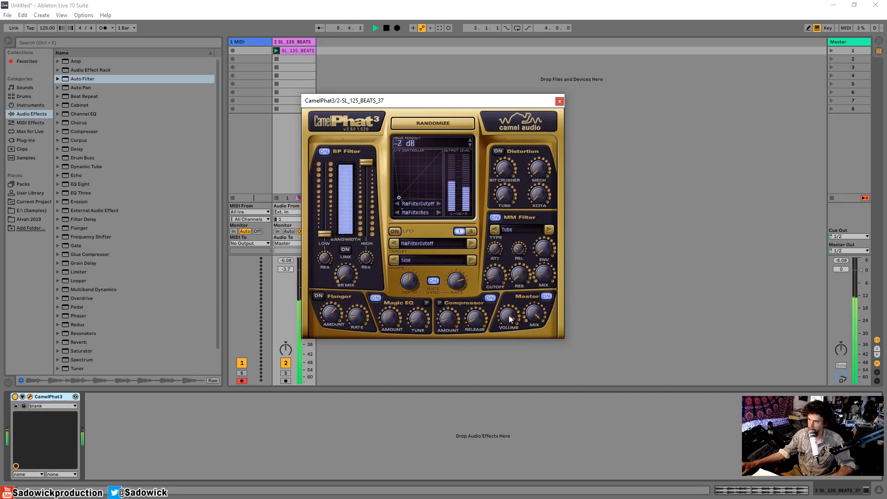
left_click(547, 296)
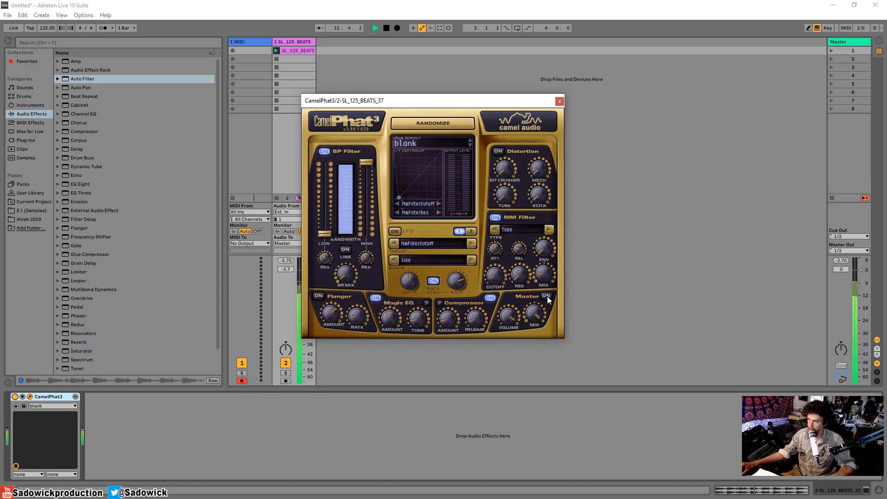
left_click(547, 297)
key("space")
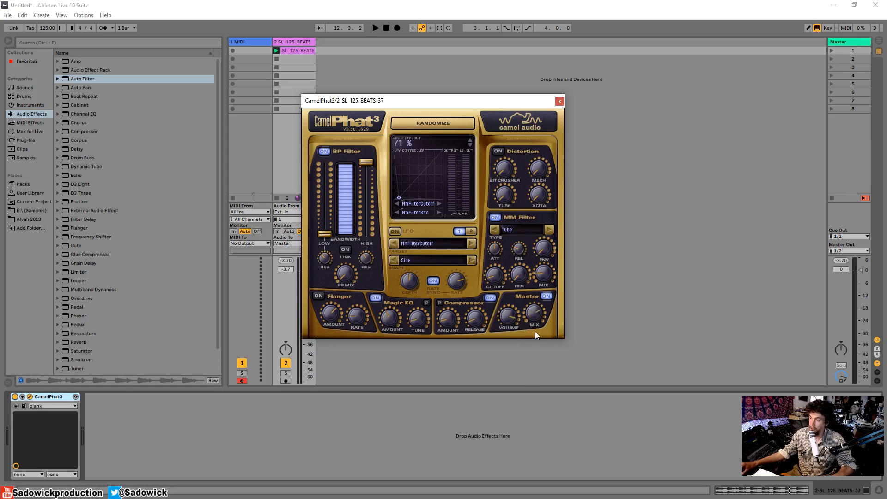
Audition the Master Mix on the beat, including 0% and 19%, with the Magic EQ Tune adjusted to 67.5 Hz
key("space")
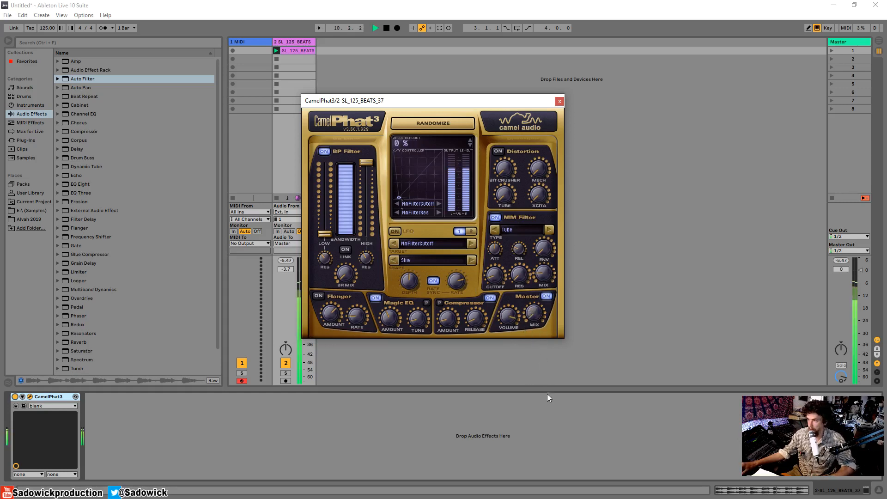
key("space")
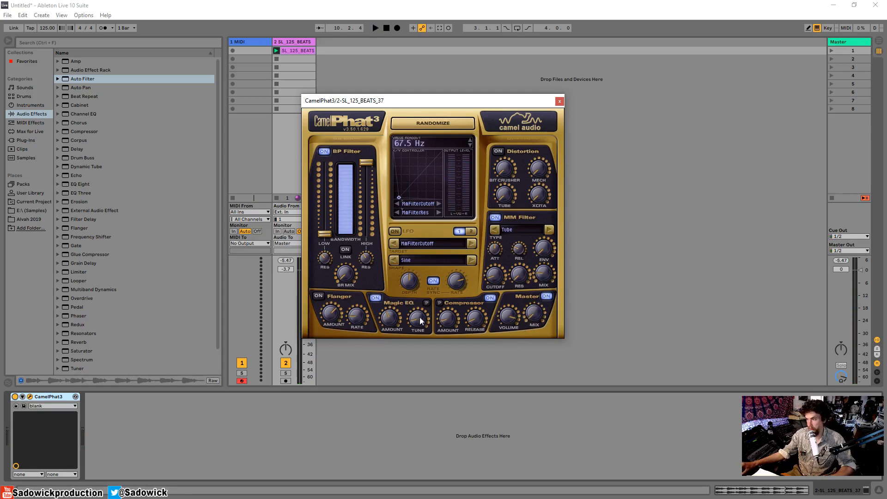
key("space")
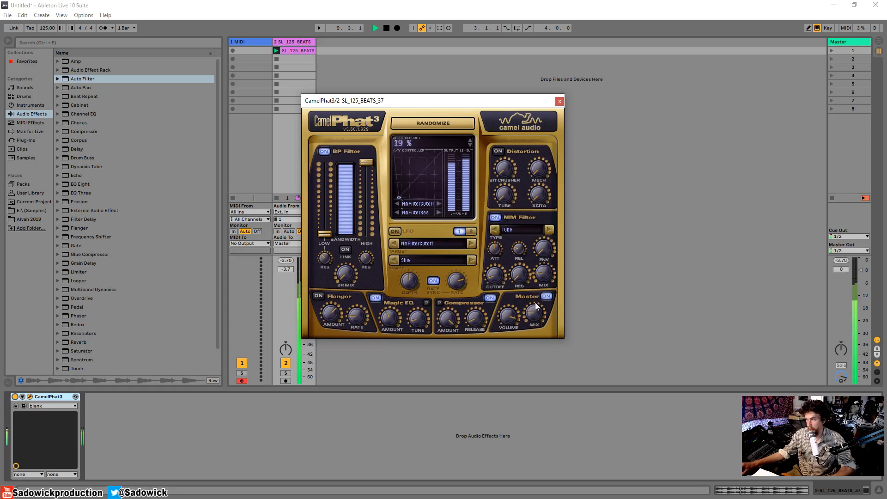
key("space")
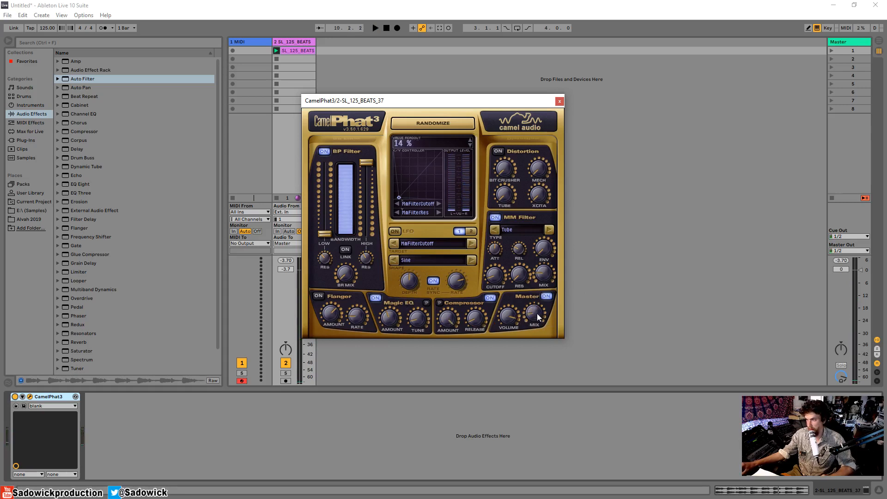
left_click_drag(539, 317, 539, 319)
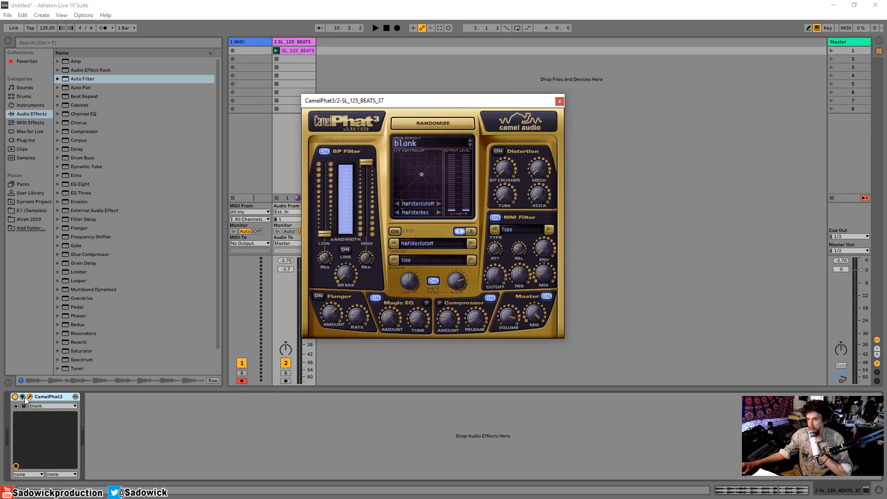
Move the point on Live's own X/Y pad for the plug-in and look through its list of assignable parameters
left_click_drag(25, 425, 29, 416)
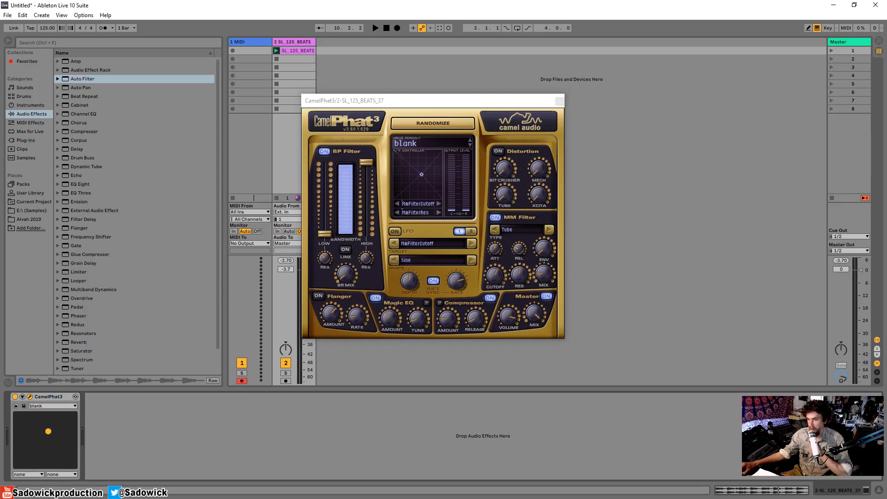
left_click(28, 474)
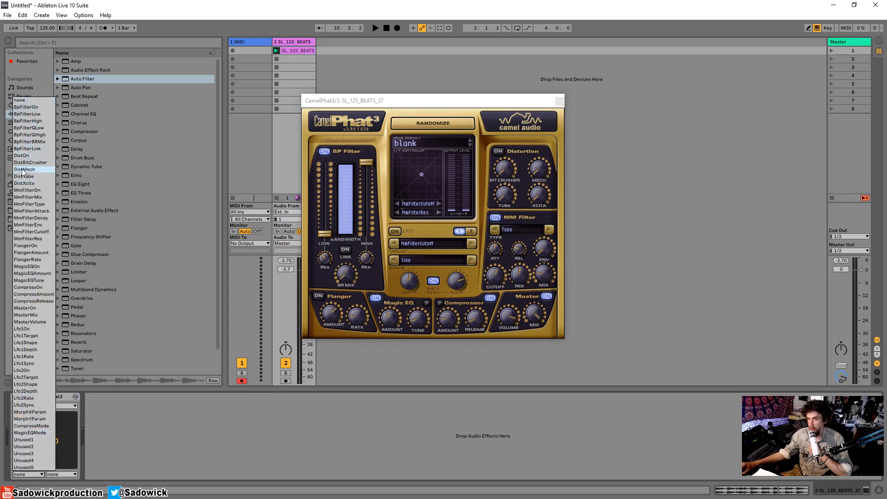
left_click(149, 441)
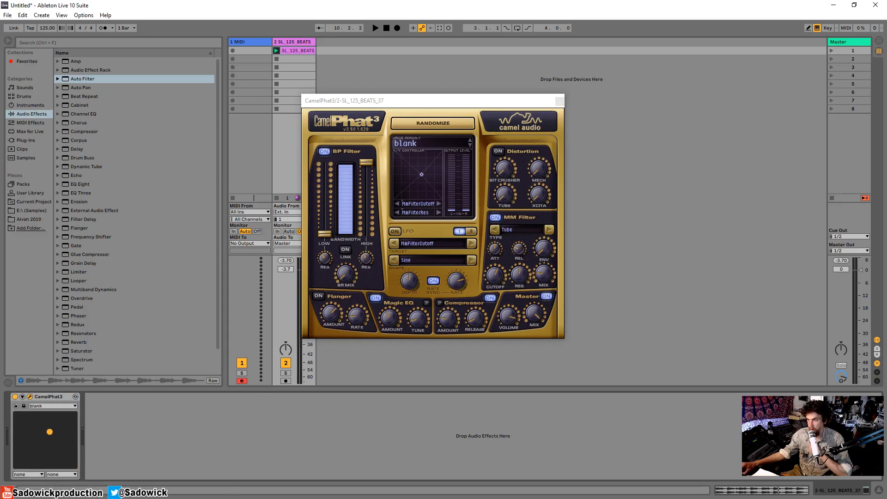
Move the point around CamelPhat3's X/Y Controller to demonstrate it, and shift the plug-in window slightly
left_click(416, 177)
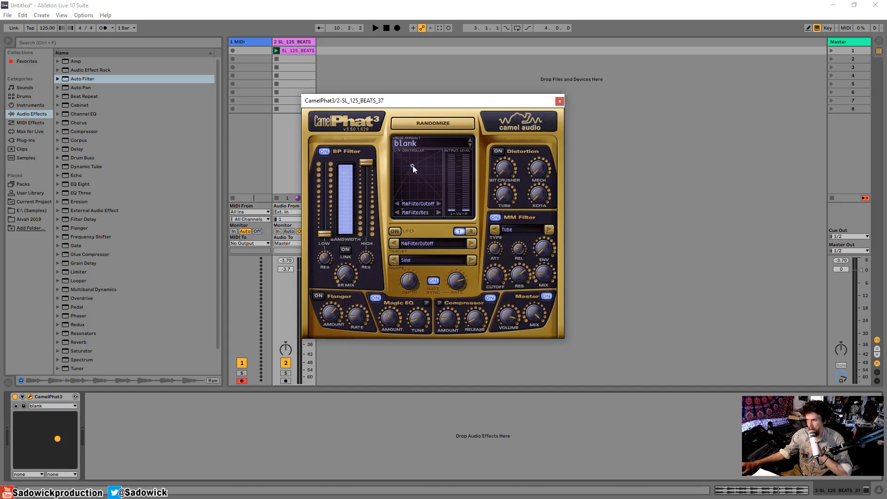
mouse_move(412, 165)
left_mouse_down()
mouse_move(425, 175)
mouse_move(435, 163)
mouse_move(408, 174)
left_mouse_up()
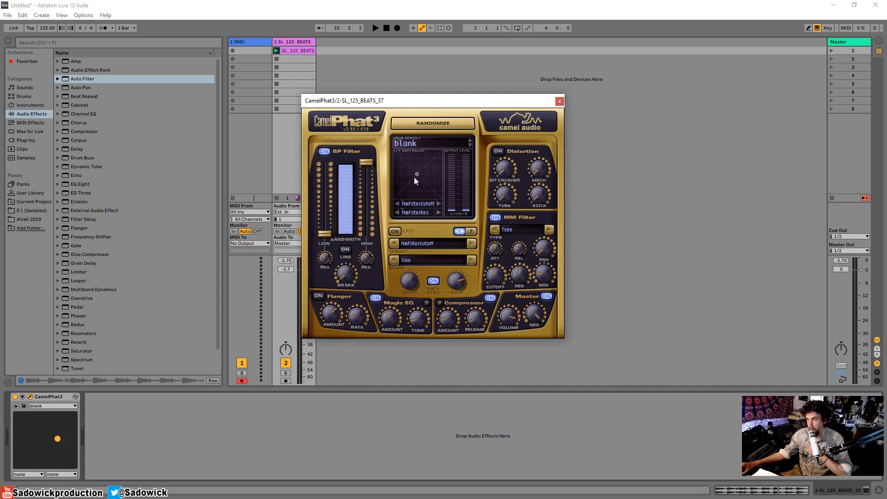
left_click_drag(444, 102, 453, 100)
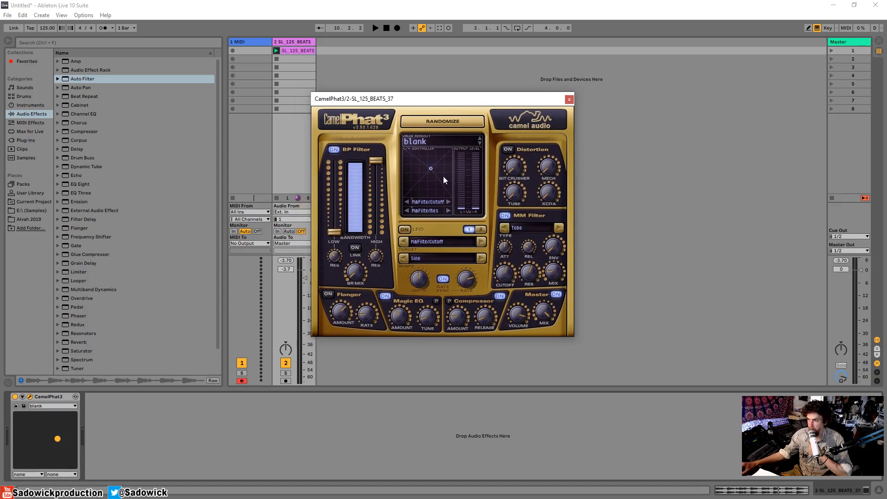
left_click_drag(431, 168, 426, 163)
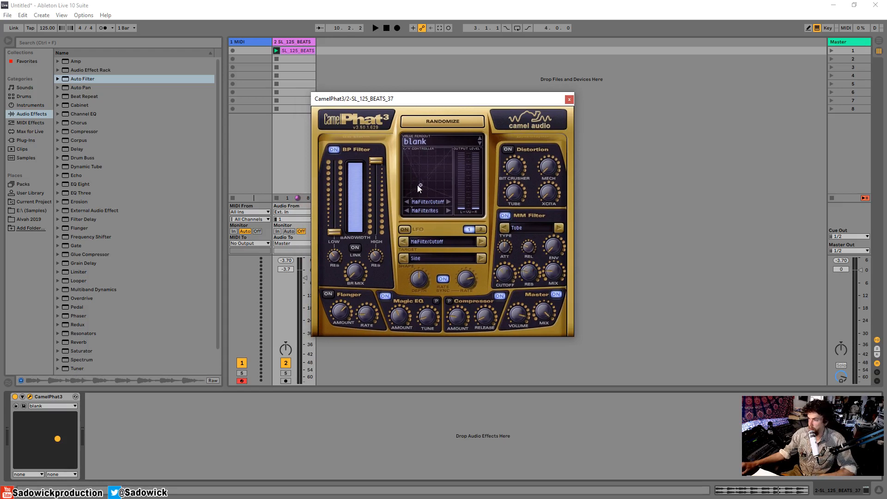
left_click_drag(451, 186, 412, 182)
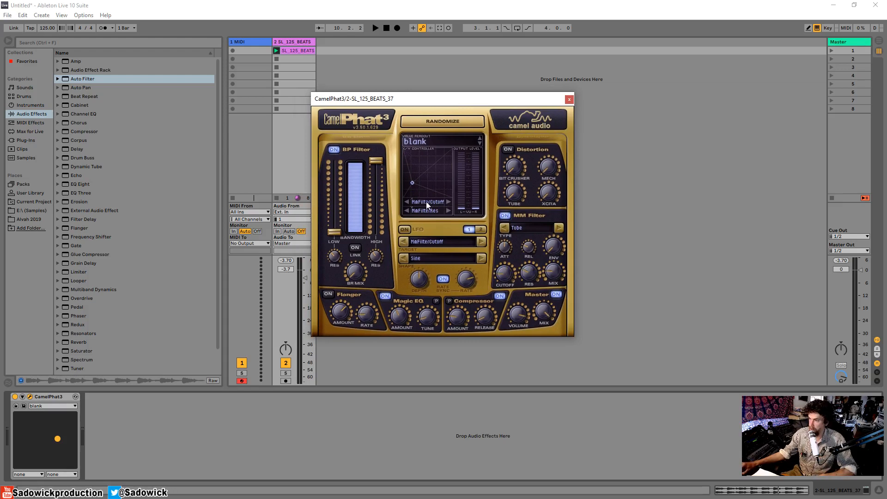
Assign FlangerRate and FlangerAmnt to the X/Y Controller's two axes, turn on the Flanger, and sweep the controller point
left_click(438, 203)
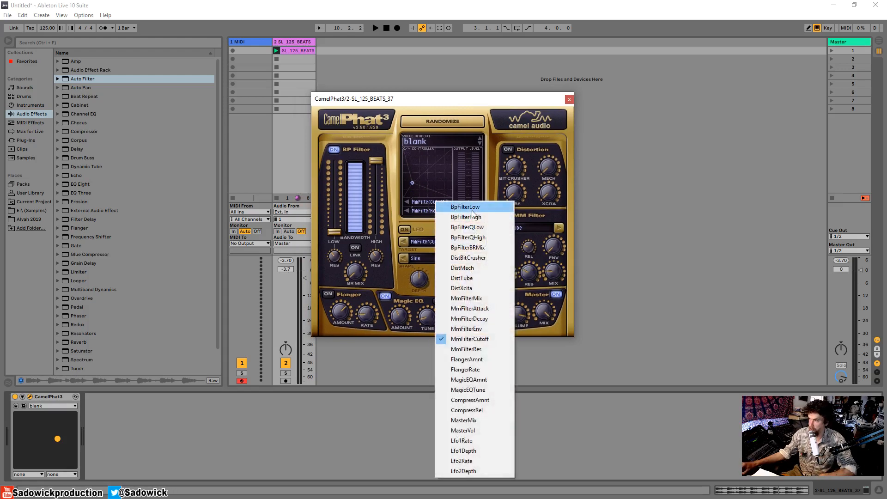
left_click(486, 370)
left_click(426, 211)
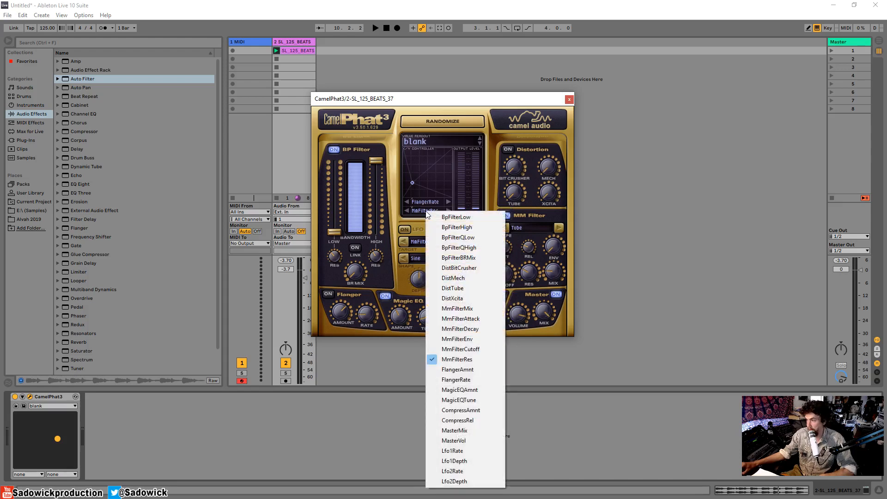
left_click(472, 374)
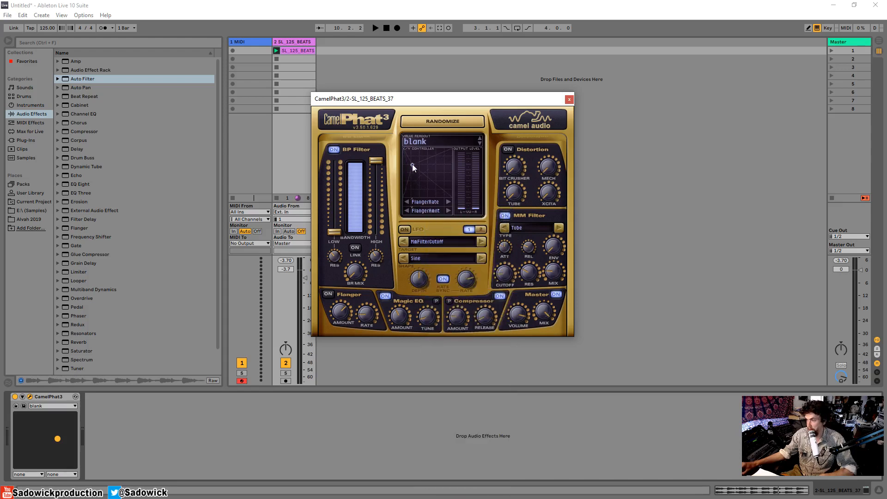
left_click(328, 294)
left_click_drag(404, 192, 443, 168)
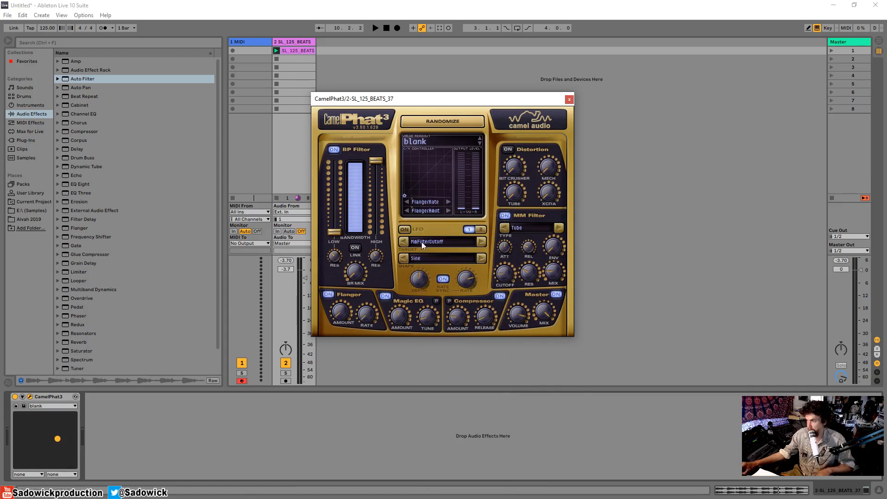
Play the beat while sweeping CamelPhat3's X/Y Controller point to hear the flanger respond, and stop playback
key("space")
left_click_drag(411, 199, 422, 153)
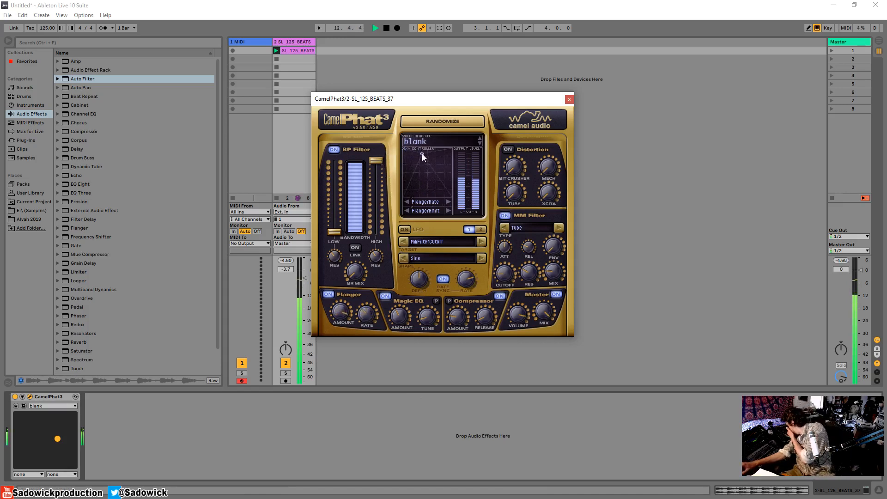
left_click_drag(422, 153, 380, 235)
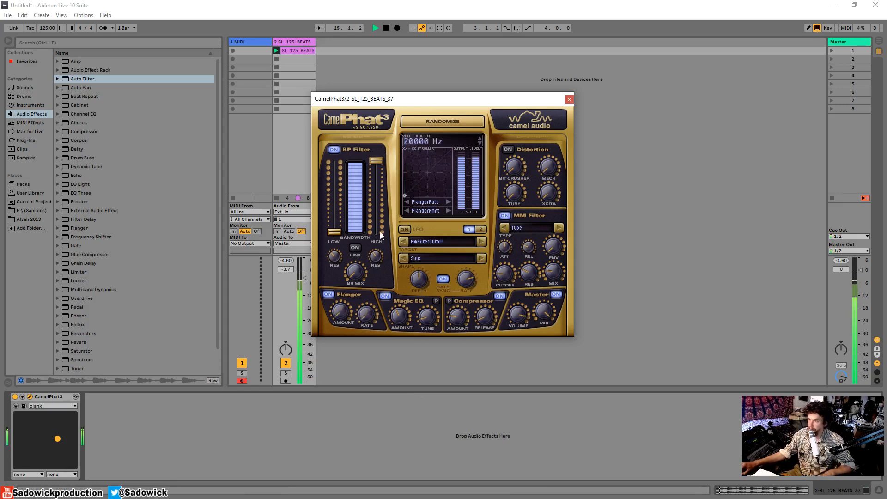
key("space")
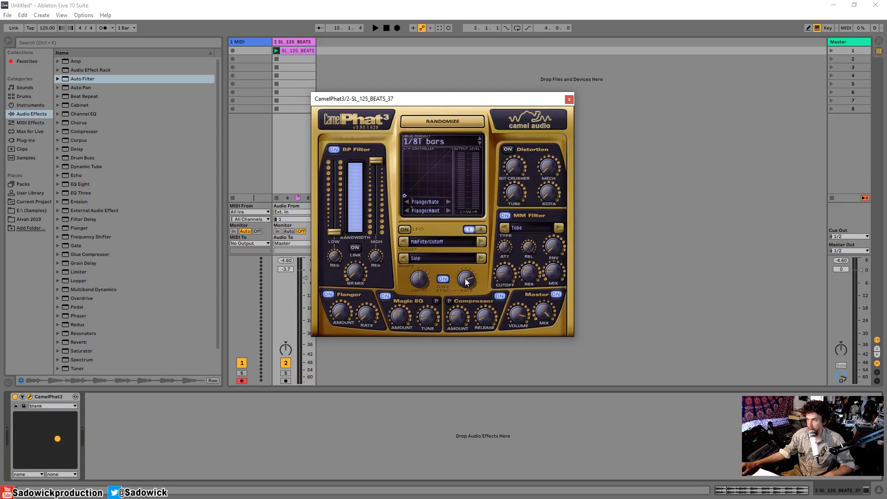
Keep LFO 1's shape on Sine, set its target to BpFilterLow, and raise the BP Filter's low cutoff to 283 Hz
left_click(420, 259)
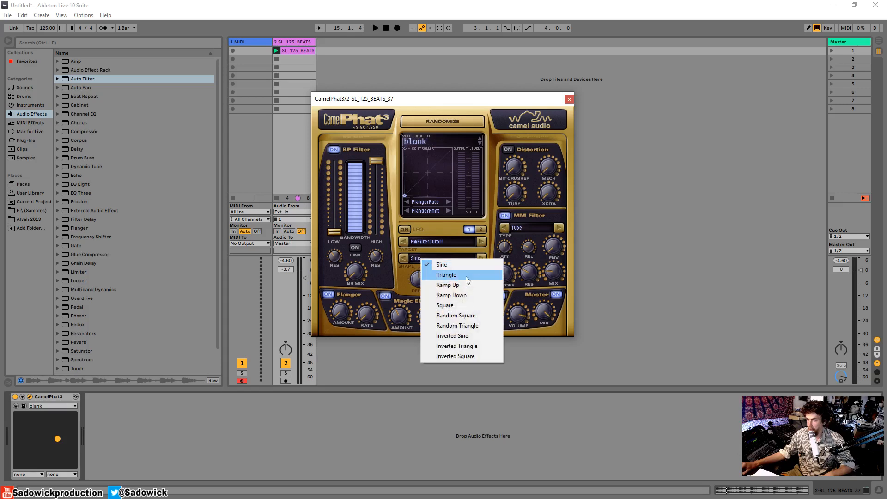
left_click(448, 266)
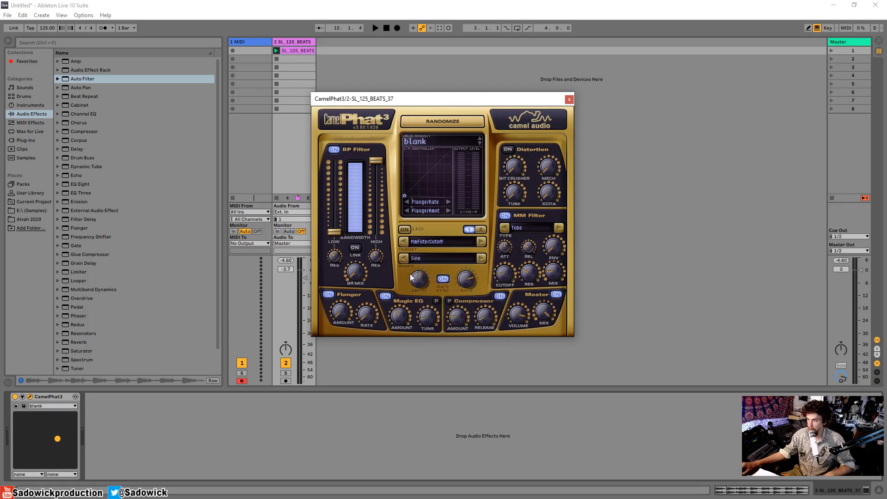
left_click(438, 242)
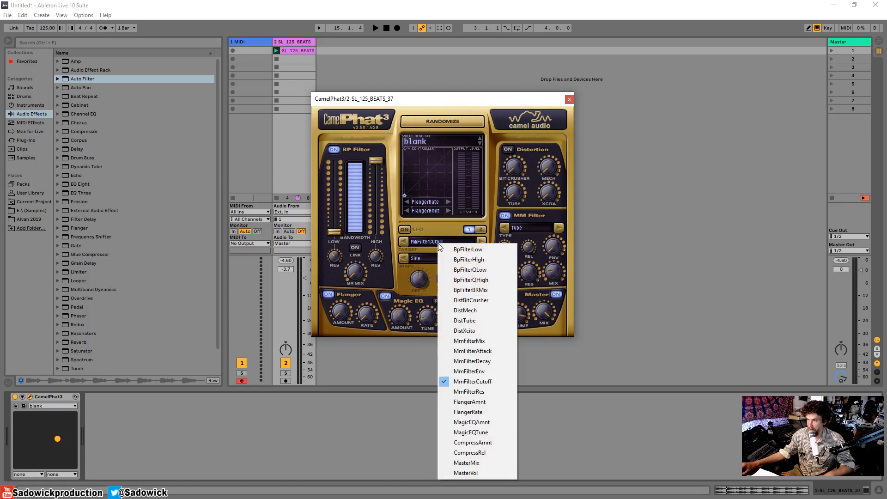
left_click(476, 254)
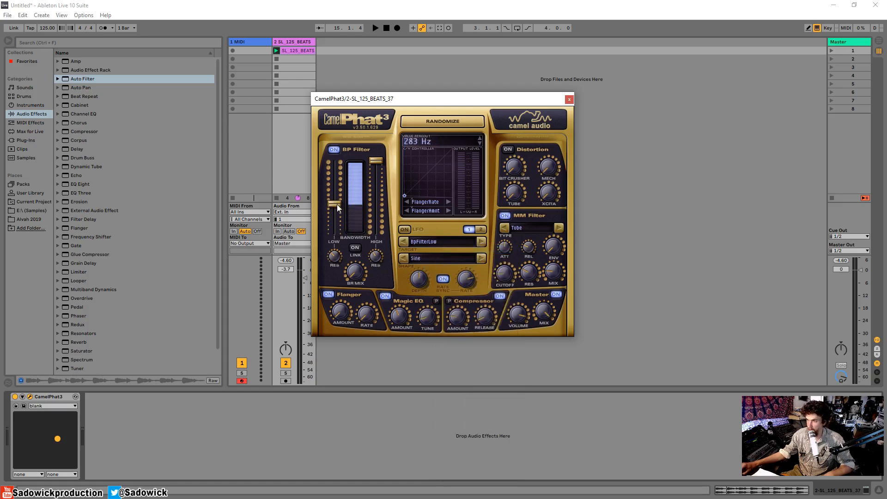
Switch off LFO 1's rate sync and try free-running rates on the beat, including 6.9 Hz
key("space")
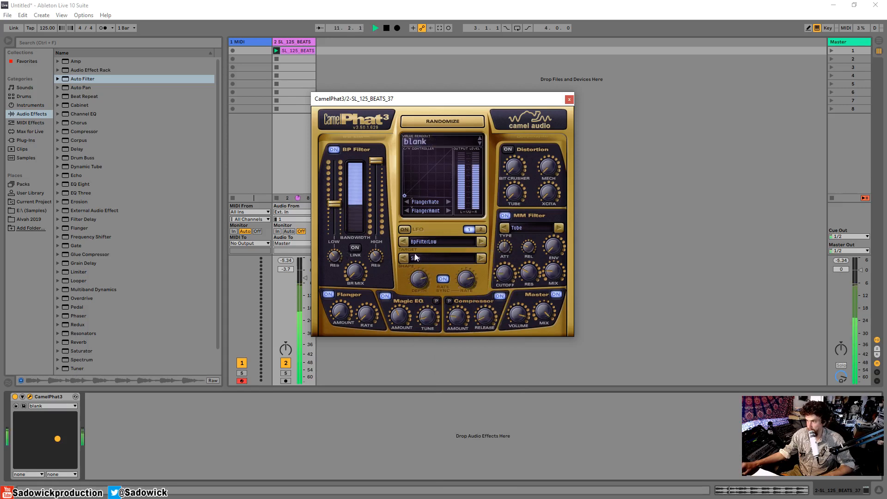
left_click_drag(467, 280, 467, 255)
left_click(445, 280)
key("space")
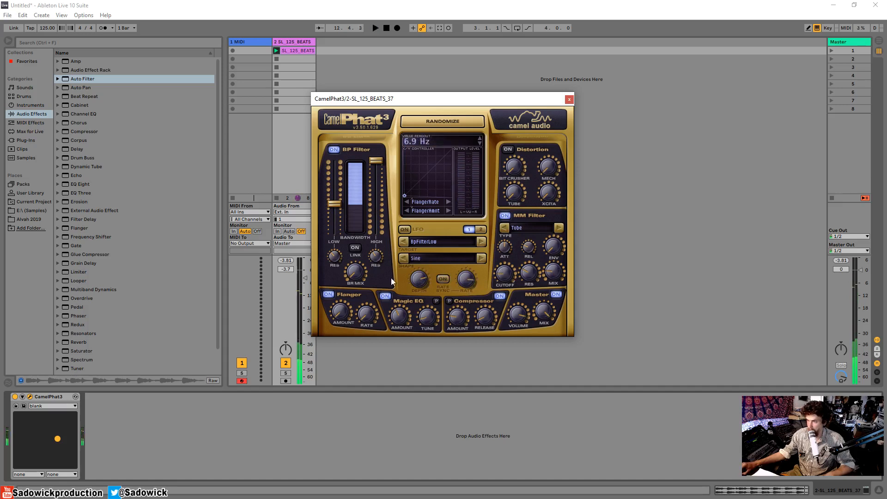
key("space")
mouse_move(467, 281)
left_mouse_down()
mouse_move(458, 341)
mouse_move(476, 267)
left_mouse_up()
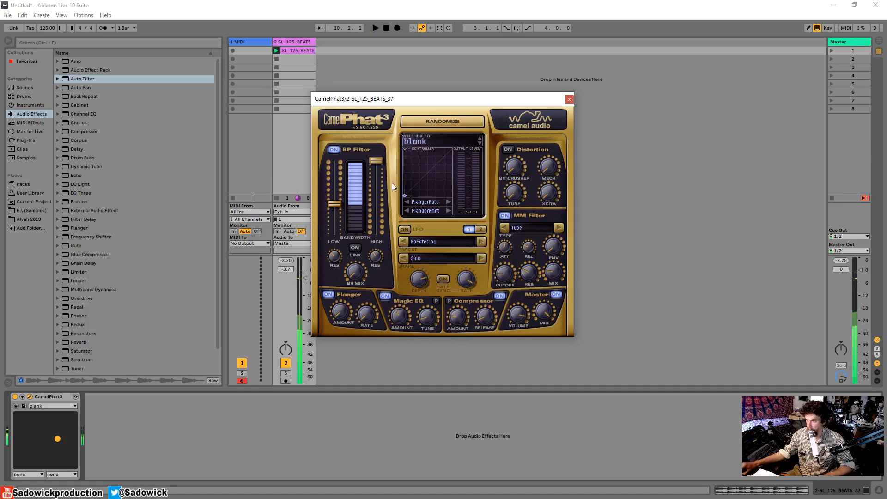
Turn on LFO 1 and audition it on the beat with the rate at 1.3 Hz and the depth adjusted
left_click_drag(376, 161, 392, 91)
key("space")
key("space")
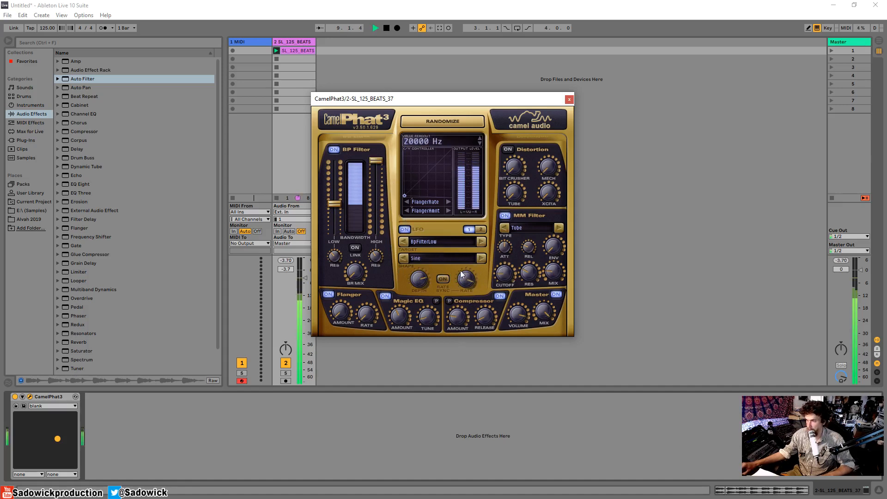
left_click_drag(466, 278, 461, 340)
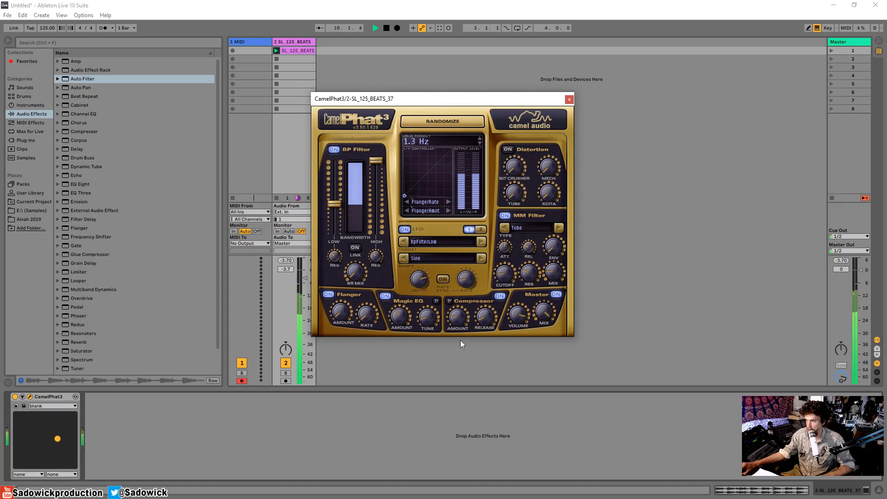
left_click_drag(421, 285, 420, 321)
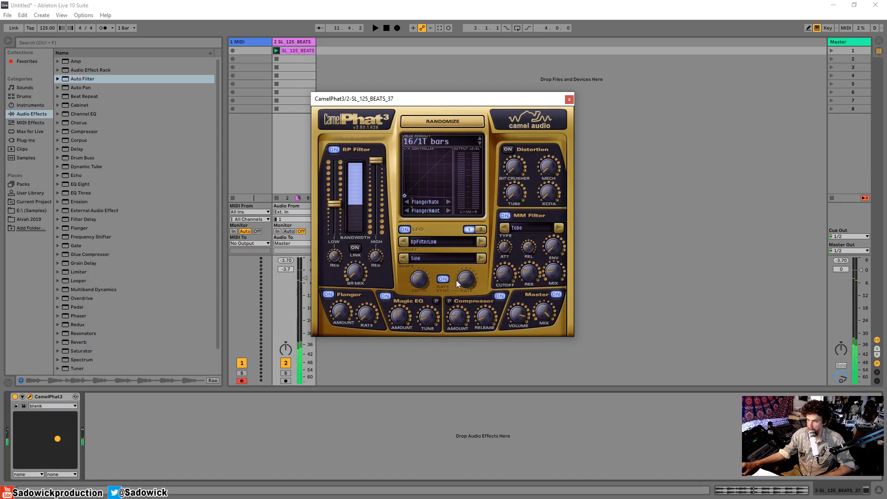
Audition tempo-synced LFO 1 rates, including 8/1 bars, and lower the BP Filter's low cutoff to 181 Hz
key("space")
mouse_move(468, 278)
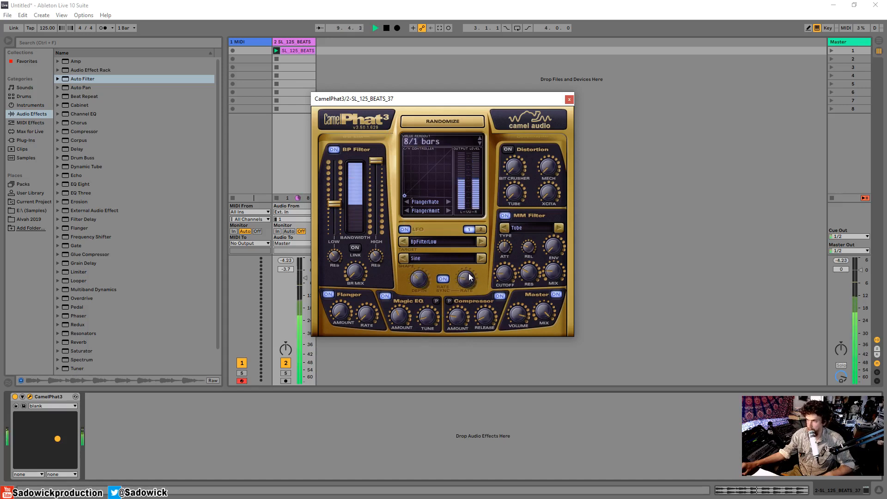
left_click_drag(469, 274, 473, 245)
left_click_drag(339, 204, 339, 209)
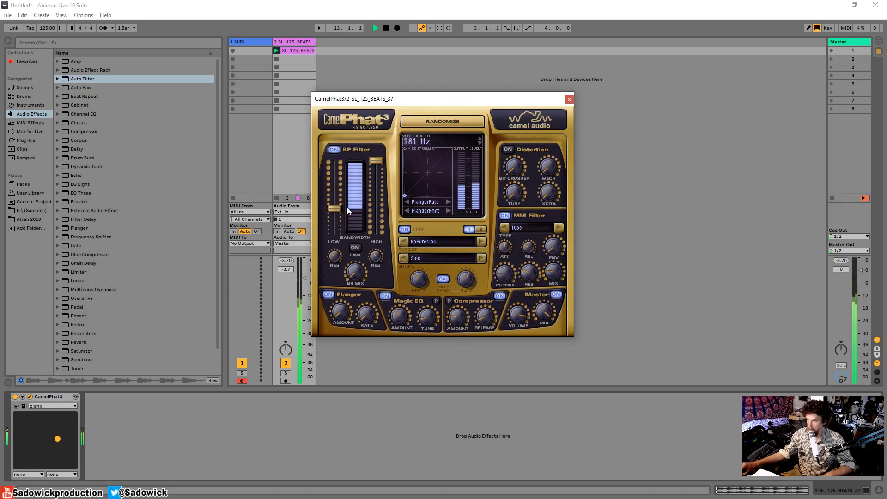
key("space")
Show LFO 2 and look through its lists of shapes and modulation targets
left_click(481, 229)
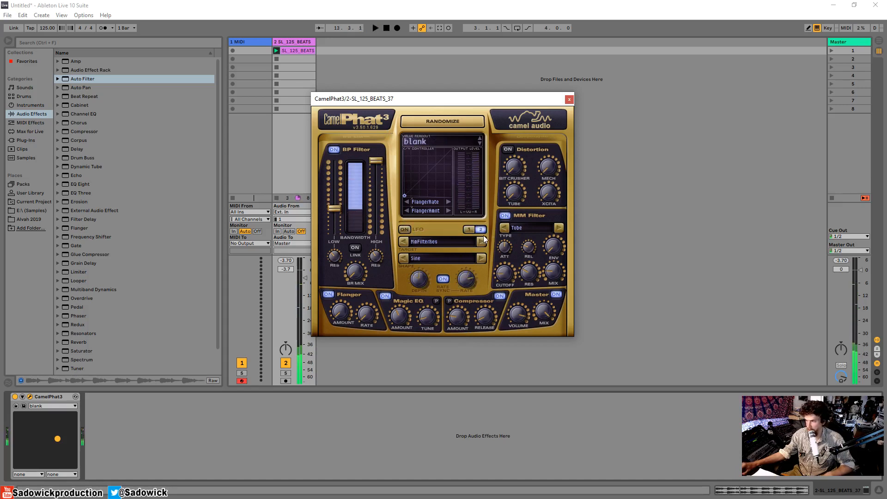
left_click(442, 259)
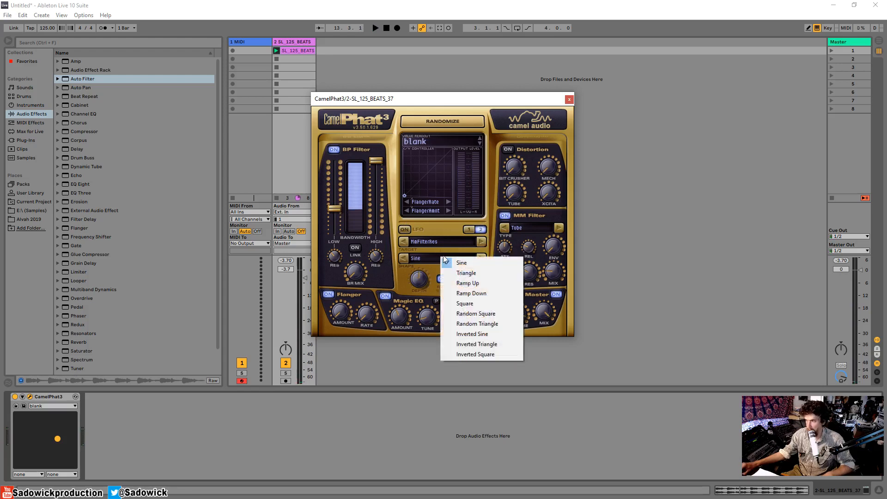
left_click(442, 243)
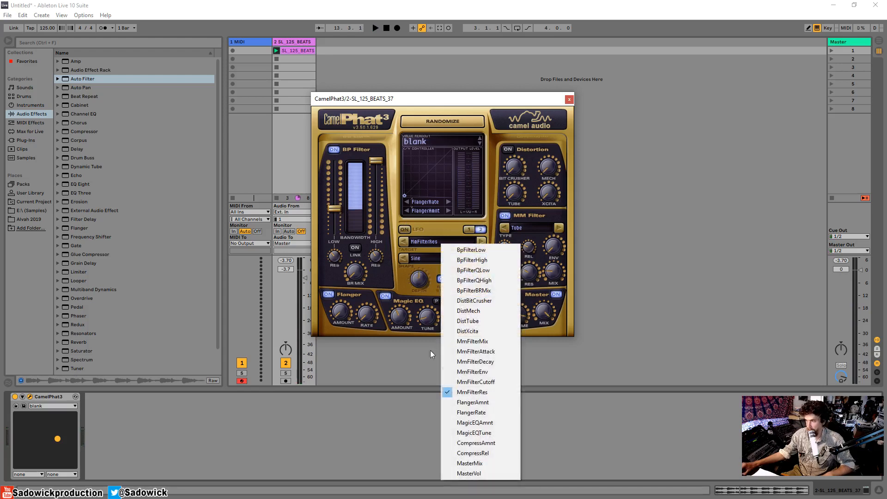
Shift the plug-in window slightly, randomize CamelPhat3's settings several times, and audition the results on the beat
left_click_drag(451, 101, 430, 85)
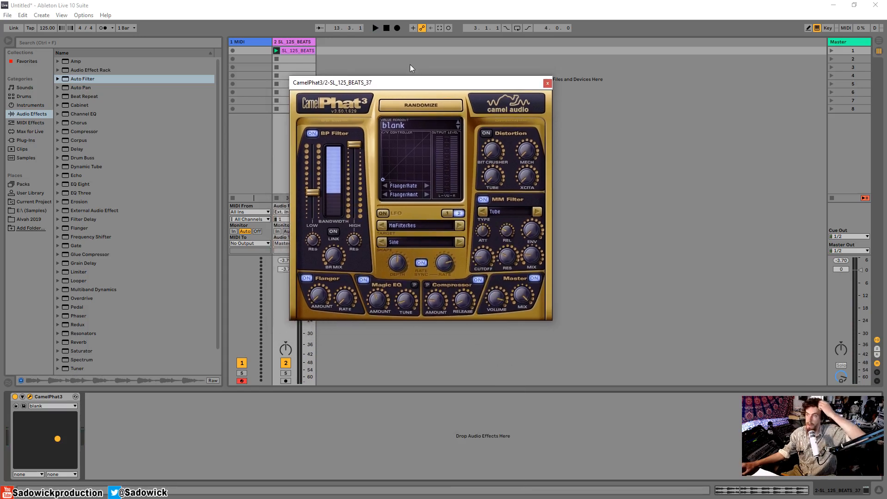
left_click(418, 105)
left_click(422, 102)
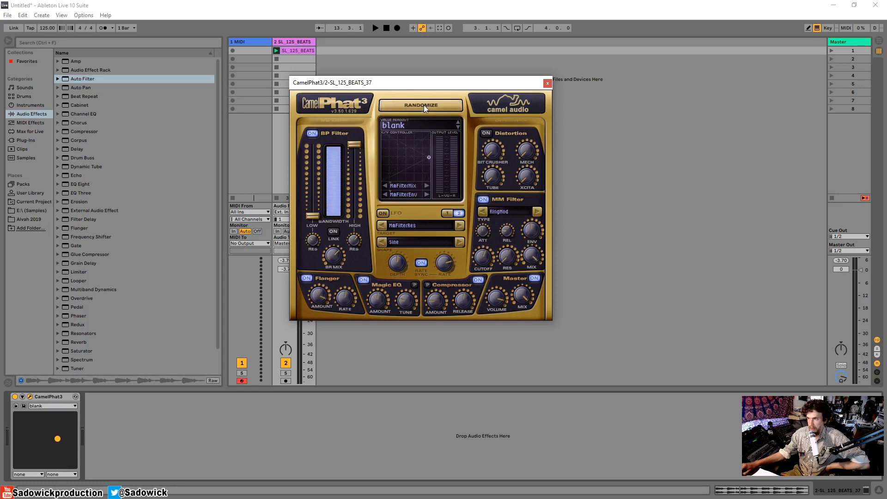
left_click(423, 105)
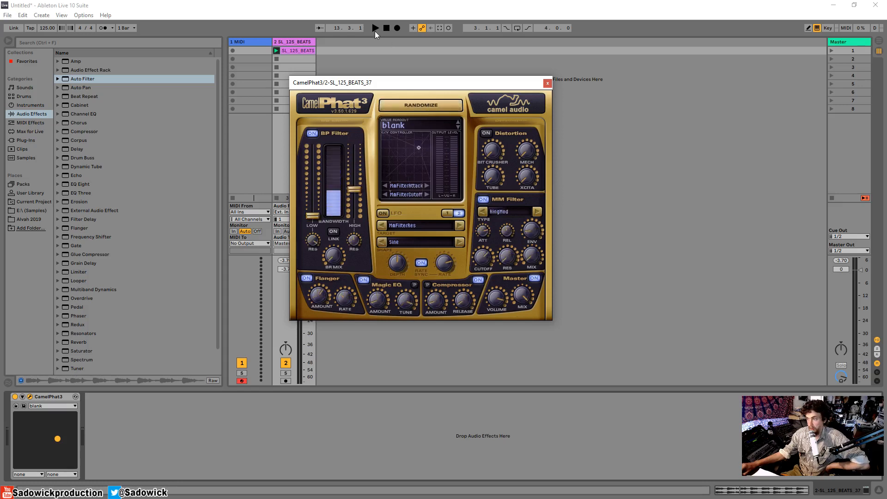
left_click(374, 28)
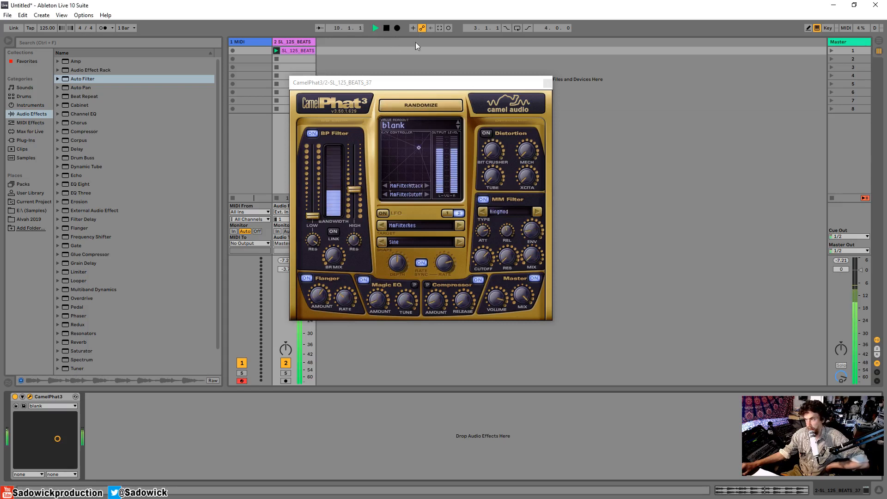
left_click(436, 105)
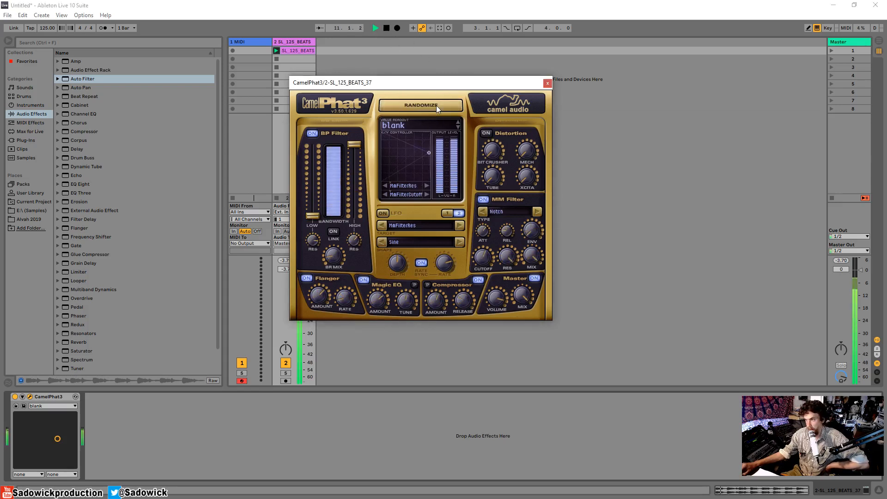
Turn on LFO 2 and the Distortion module, randomize the settings twice with playback stopped, and show LFO 1
left_click(382, 213)
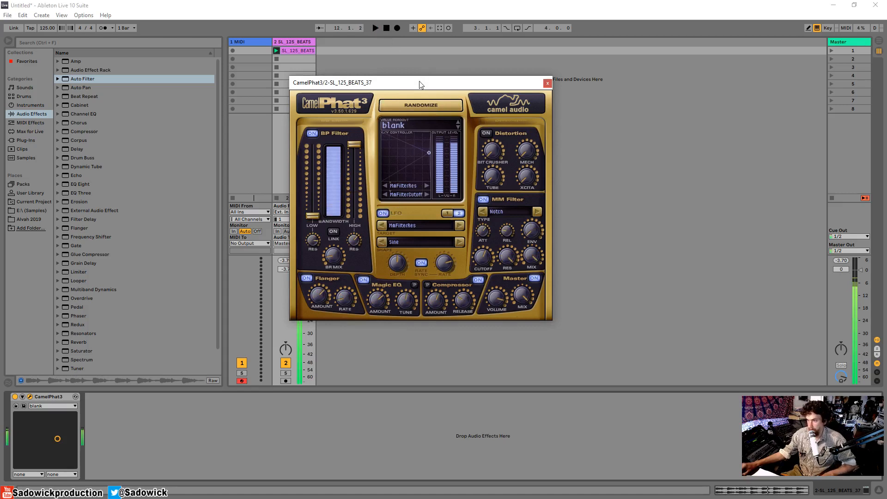
key("space")
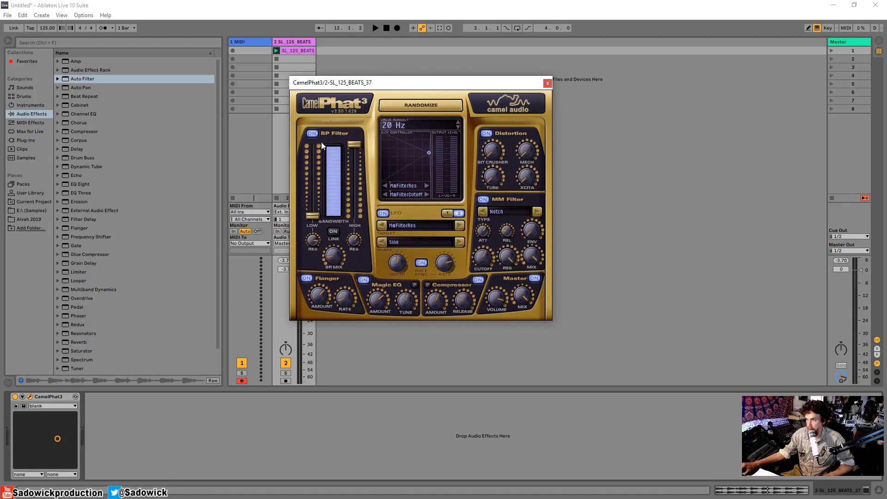
left_click(413, 108)
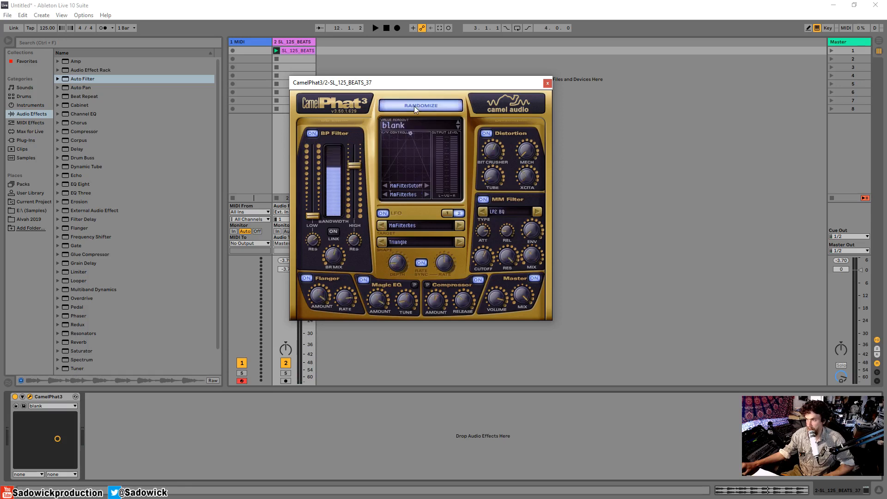
left_click(414, 104)
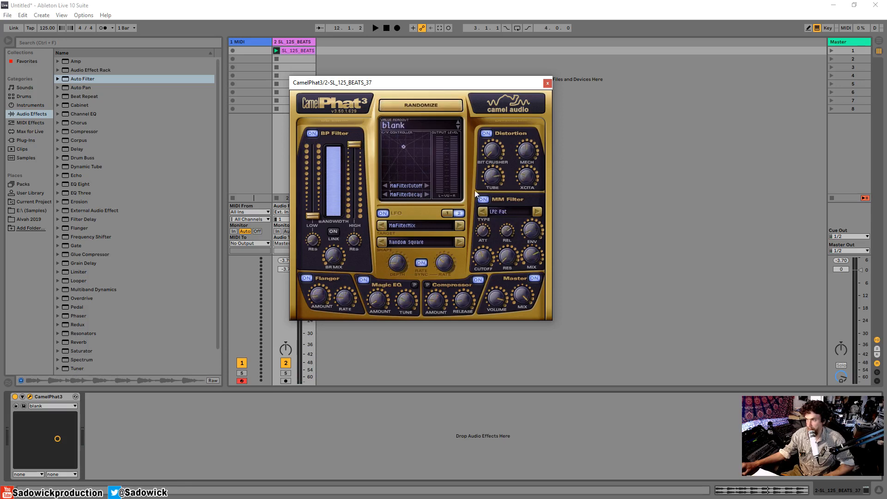
left_click(451, 213)
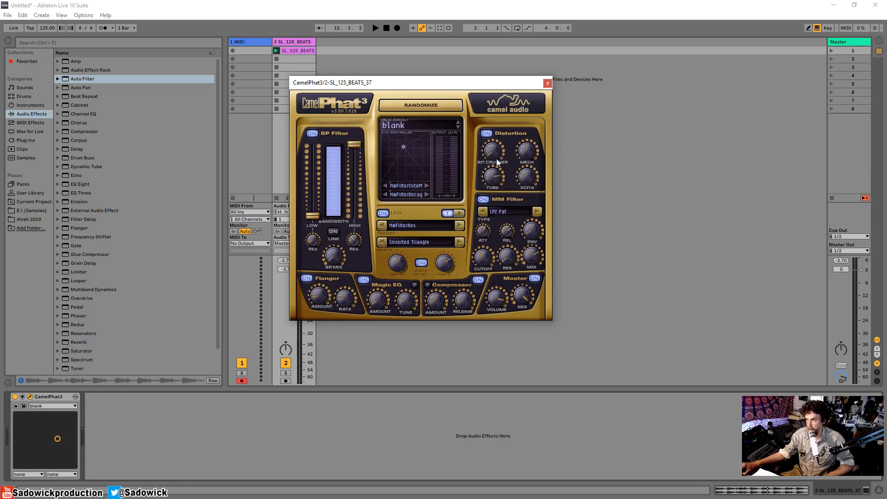
Keep randomizing CamelPhat3's settings while playing the beat to compare results, and stop playback
left_click(436, 108)
left_click(435, 107)
key("space")
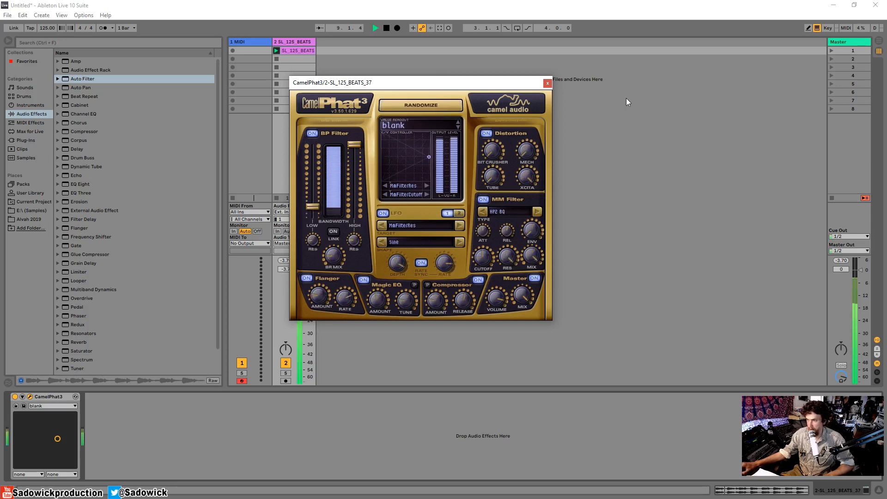
left_click(415, 107)
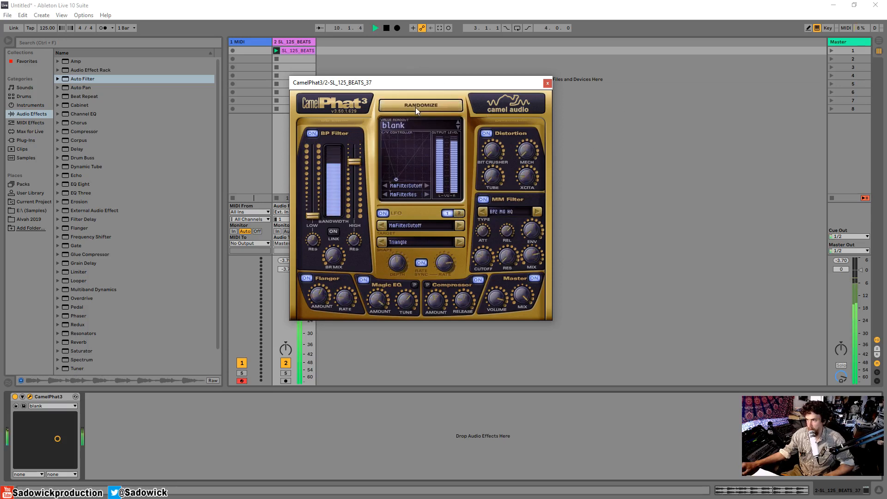
left_click(415, 107)
key("space")
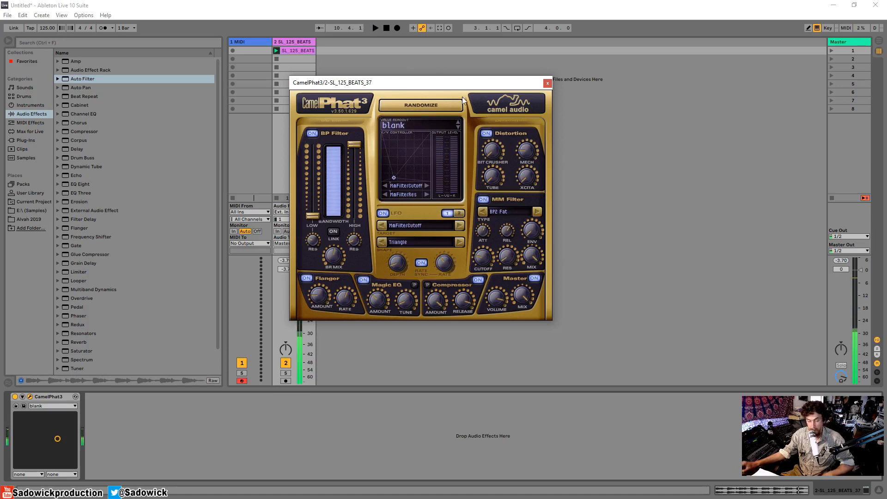